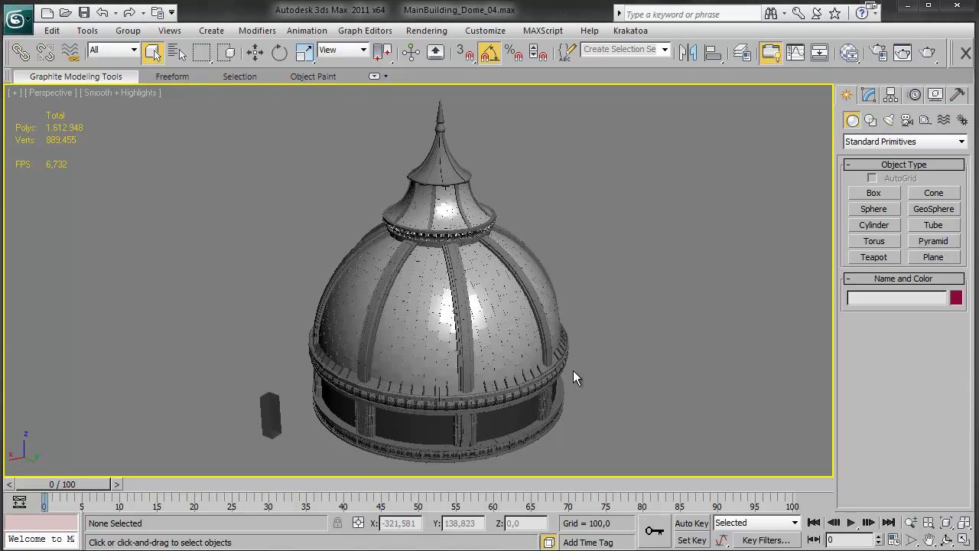
# Examine the dome's tiled roof panels, ribs and lower cornice from several distances.
pyautogui.scroll(2, 528, 405)
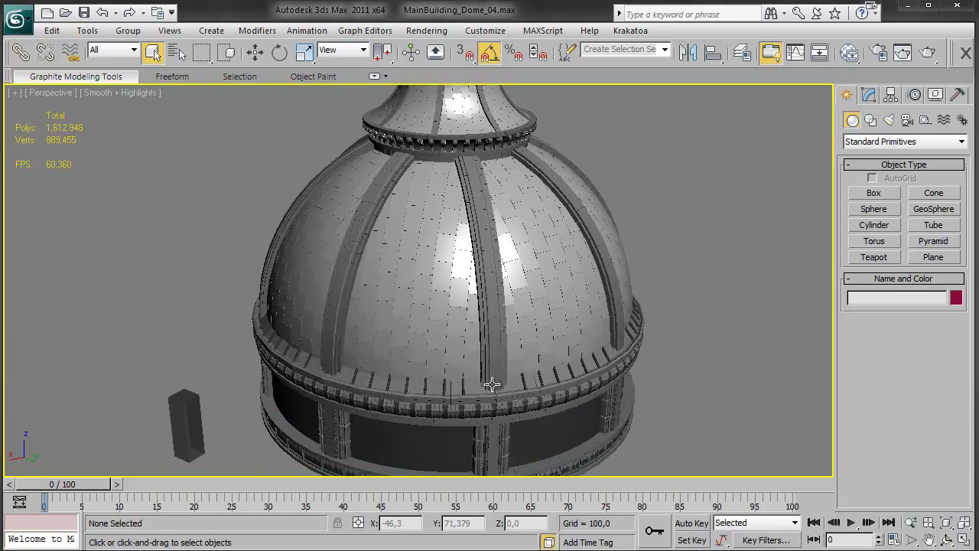
pyautogui.moveTo(453, 382); pyautogui.dragTo(437, 372, button='middle')
pyautogui.scroll(-2, 490, 367)
pyautogui.moveTo(495, 352); pyautogui.dragTo(485, 369, button='middle')
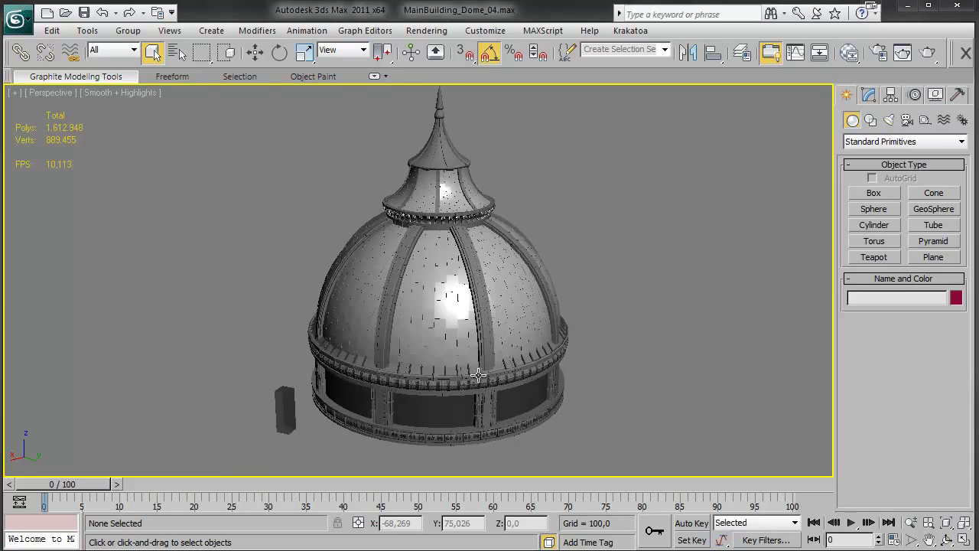
pyautogui.scroll(3, 478, 371)
pyautogui.moveTo(551, 380); pyautogui.dragTo(505, 310, button='middle')
pyautogui.scroll(3, 521, 318)
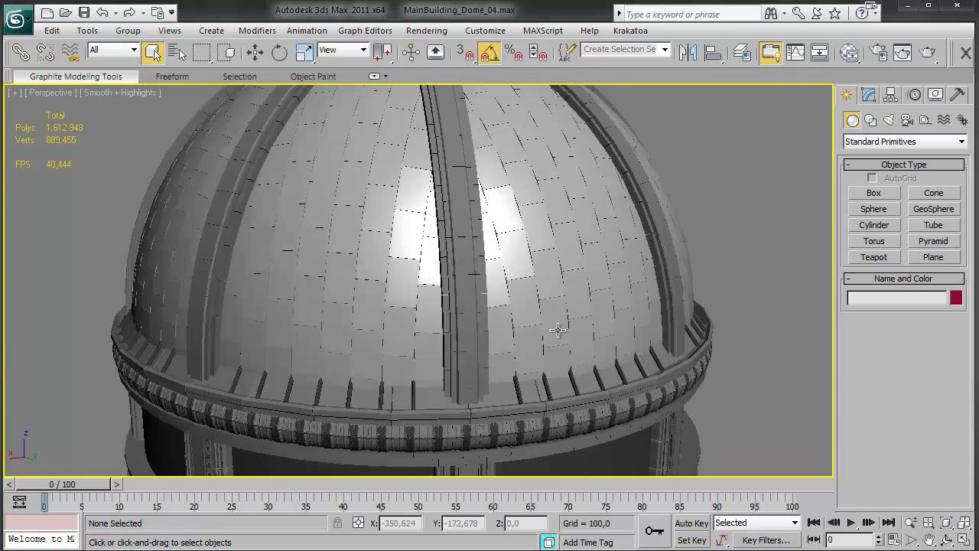
pyautogui.moveTo(590, 316); pyautogui.dragTo(574, 347, button='middle')
pyautogui.scroll(-5, 549, 305)
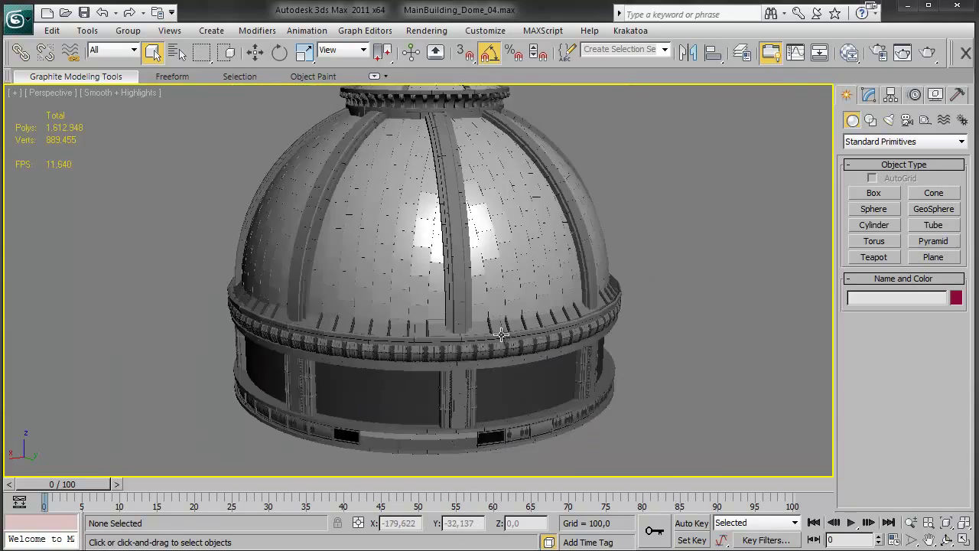
pyautogui.moveTo(496, 309); pyautogui.dragTo(496, 327, button='middle')
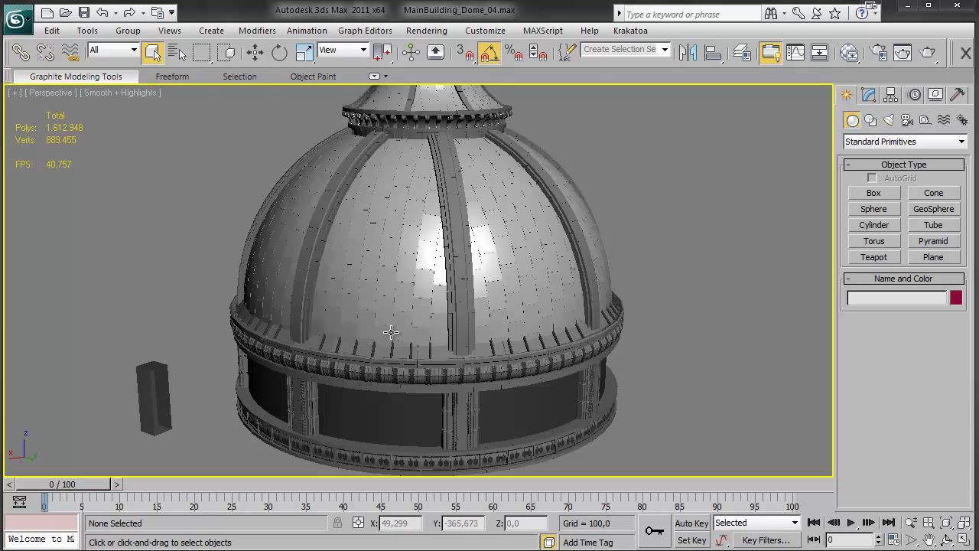
pyautogui.moveTo(551, 334); pyautogui.dragTo(517, 313, button='middle')
pyautogui.moveTo(491, 247); pyautogui.dragTo(489, 275, button='middle')
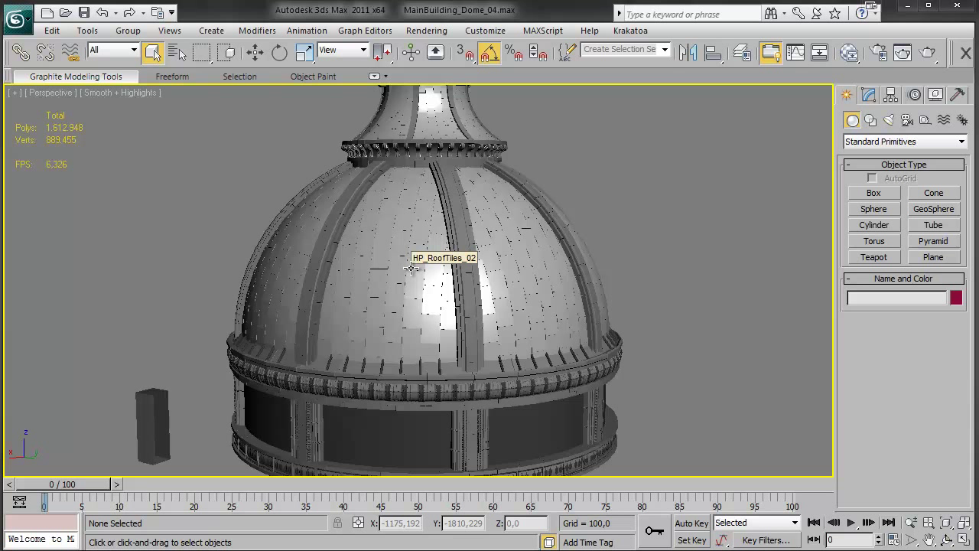
# Select the dome's front roof tile panel, HP_RoofTiles_02, and turn on edged faces shading for the viewport.
pyautogui.click(411, 267)
pyautogui.moveTo(449, 331); pyautogui.dragTo(427, 323, button='middle')
pyautogui.press('F4')
pyautogui.moveTo(478, 284); pyautogui.dragTo(423, 315, button='middle')
pyautogui.keyDown('alt'); pyautogui.moveTo(468, 336); pyautogui.dragTo(346, 315, button='middle'); pyautogui.keyUp('alt')
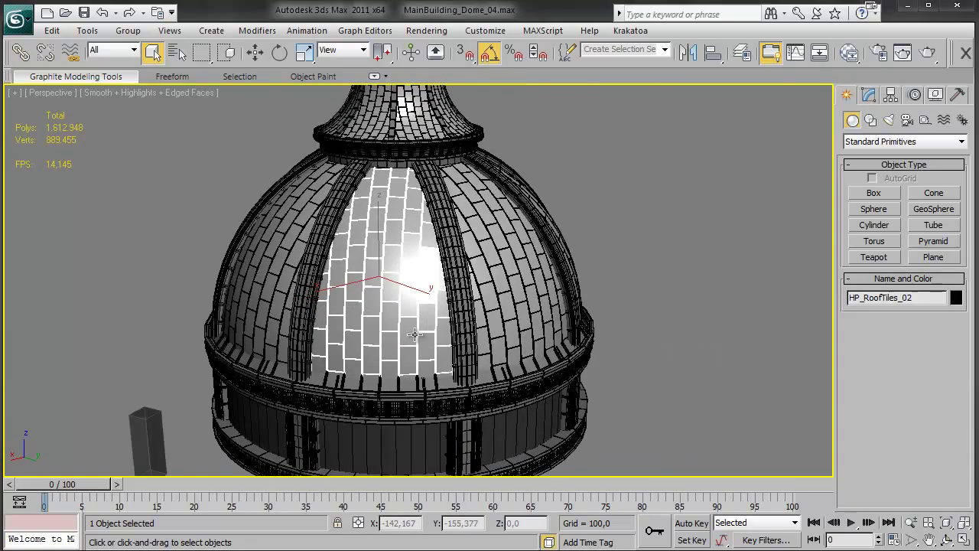
pyautogui.moveTo(418, 333)
pyautogui.keyDown('alt'); pyautogui.mouseDown(button='middle')
pyautogui.moveTo(364, 327)
pyautogui.moveTo(435, 326)
pyautogui.mouseUp(button='middle'); pyautogui.keyUp('alt')
pyautogui.keyDown('alt'); pyautogui.moveTo(212, 278); pyautogui.dragTo(369, 340, button='middle'); pyautogui.keyUp('alt')
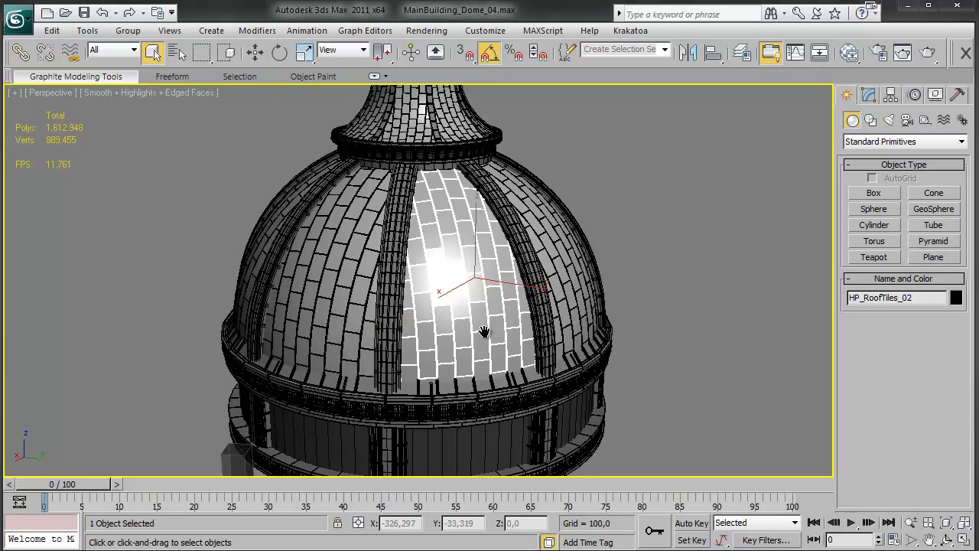
# Isolate the selected roof tile panel and show its modifier stack.
pyautogui.moveTo(482, 327); pyautogui.dragTo(563, 360, button='middle')
pyautogui.scroll(5, 465, 306)
pyautogui.scroll(-3, 463, 324)
pyautogui.hotkey('alt', 'q')
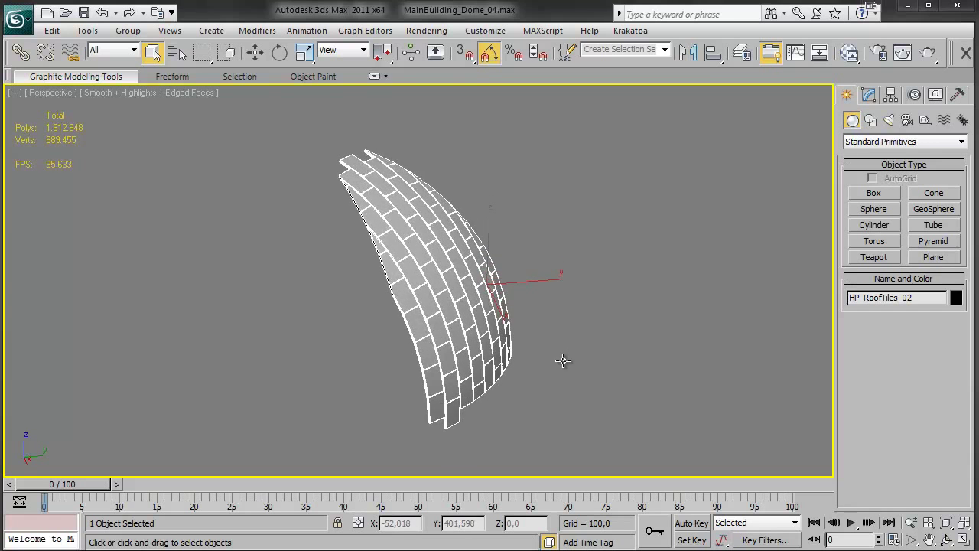
pyautogui.click(869, 95)
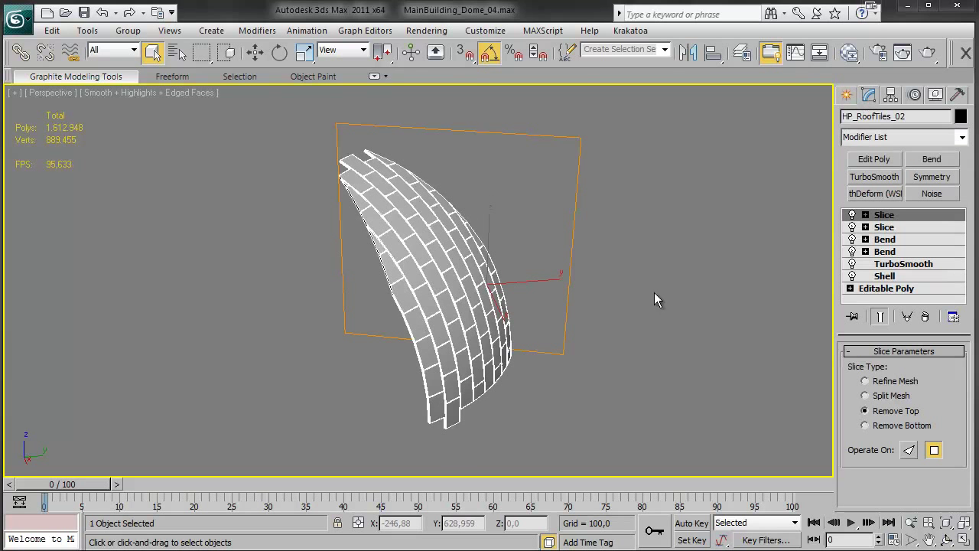
# Examine the isolated tile panel's curvature, edges and slice plane alongside its modifier stack.
pyautogui.keyDown('alt'); pyautogui.moveTo(625, 324); pyautogui.dragTo(479, 295, button='middle'); pyautogui.keyUp('alt')
pyautogui.scroll(2, 481, 332)
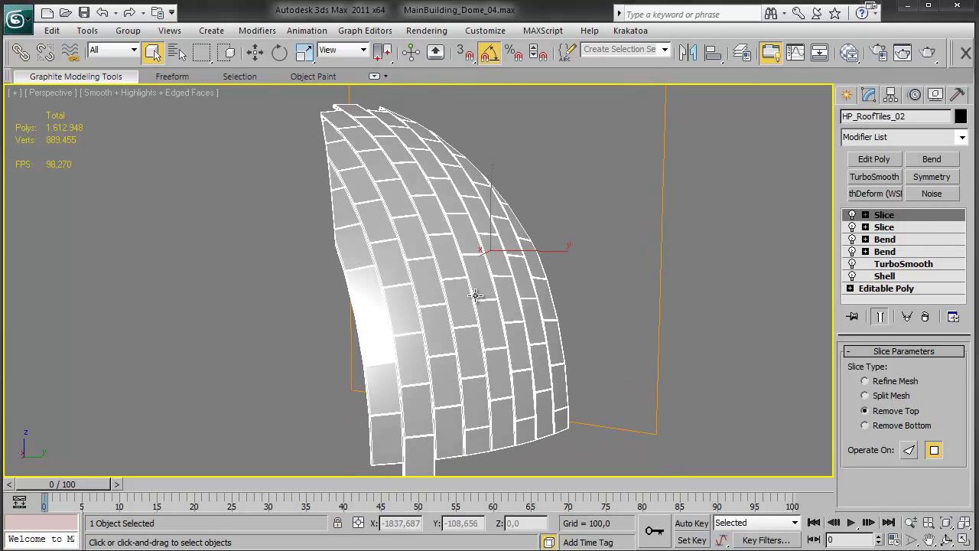
pyautogui.keyDown('alt'); pyautogui.moveTo(601, 289); pyautogui.dragTo(629, 305, button='middle'); pyautogui.keyUp('alt')
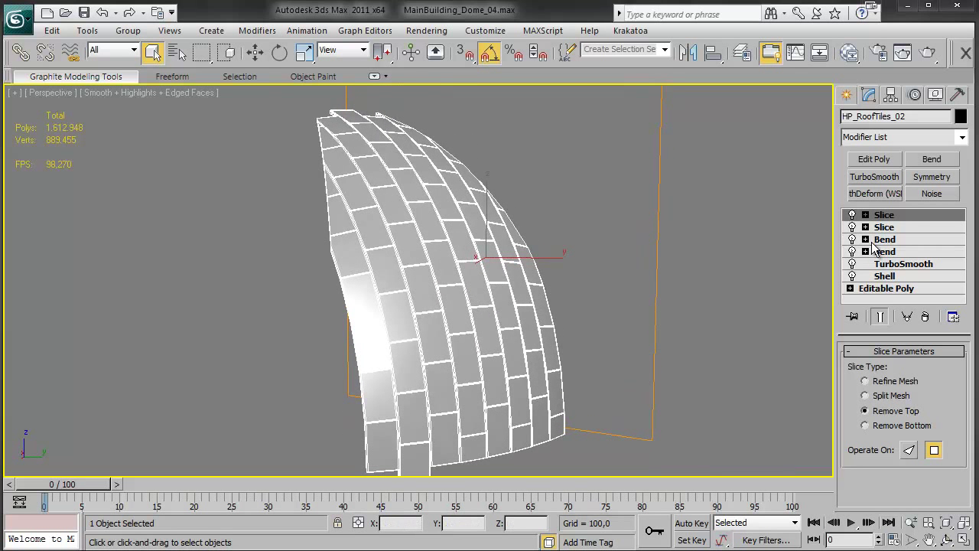
pyautogui.scroll(2, 608, 204)
pyautogui.moveTo(603, 207); pyautogui.dragTo(594, 243, button='middle')
pyautogui.scroll(-2, 593, 242)
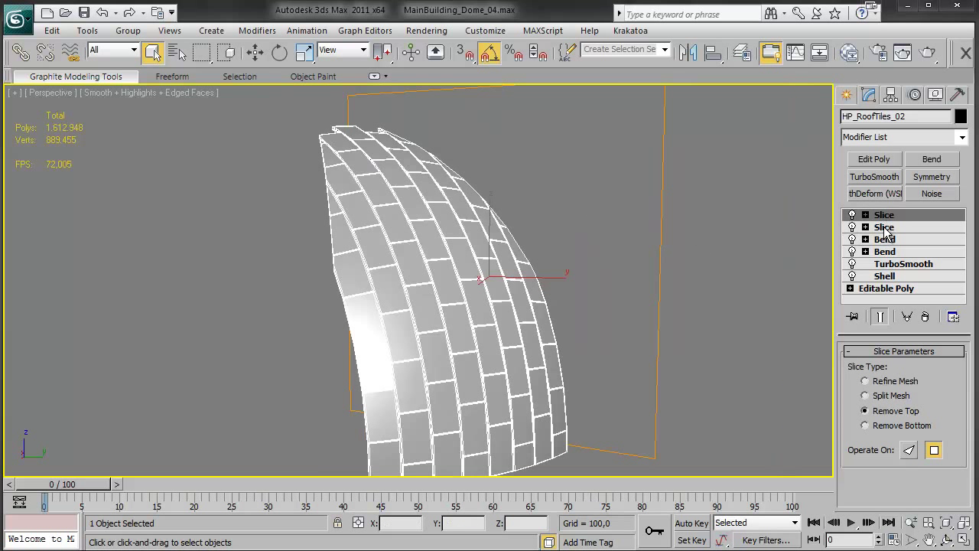
pyautogui.keyDown('alt'); pyautogui.moveTo(375, 247); pyautogui.dragTo(369, 249, button='middle'); pyautogui.keyUp('alt')
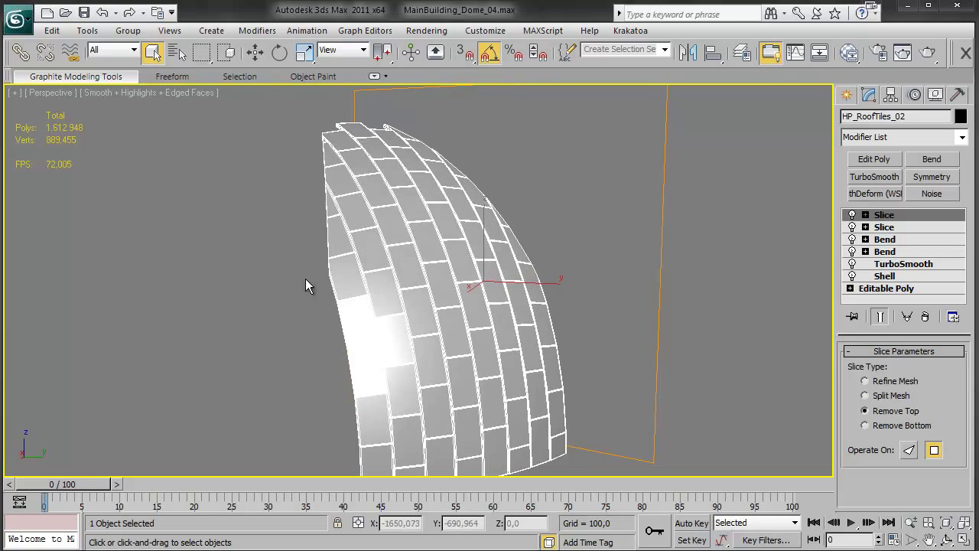
pyautogui.keyDown('alt'); pyautogui.moveTo(306, 259); pyautogui.dragTo(554, 392, button='middle'); pyautogui.keyUp('alt')
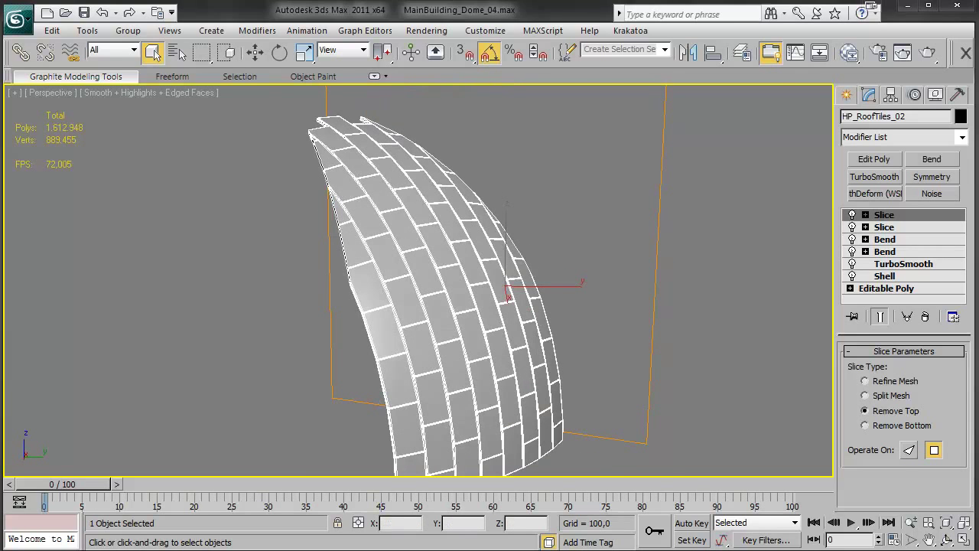
# Exit isolation to check the panel's Slice modifier effect against the surrounding dome ribs, and isolate the panel again.
pyautogui.hotkey('alt', 'q')
pyautogui.moveTo(462, 283); pyautogui.dragTo(524, 331, button='middle')
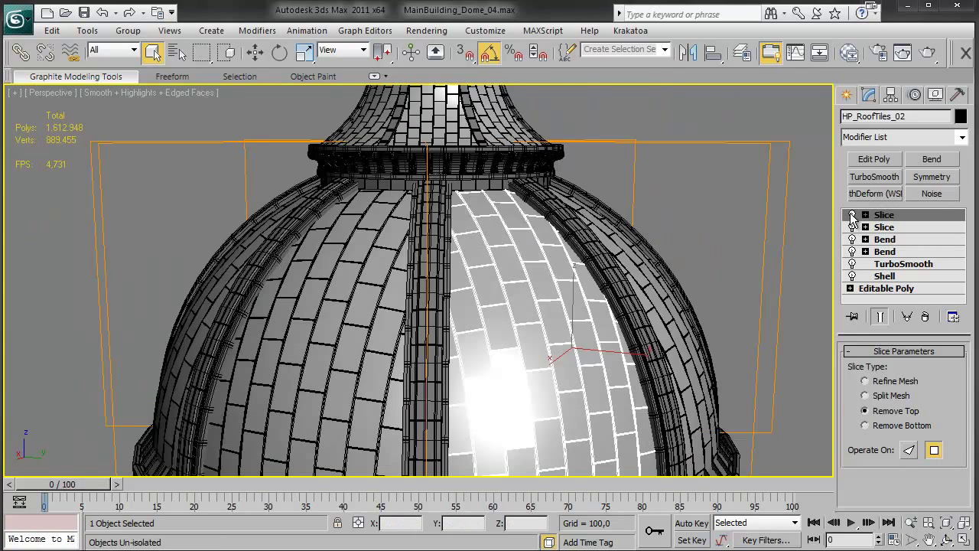
pyautogui.keyDown('alt'); pyautogui.moveTo(369, 228); pyautogui.dragTo(459, 264, button='middle'); pyautogui.keyUp('alt')
pyautogui.scroll(5, 557, 311)
pyautogui.keyDown('alt'); pyautogui.moveTo(557, 311); pyautogui.dragTo(500, 280, button='middle'); pyautogui.keyUp('alt')
pyautogui.scroll(-5, 470, 286)
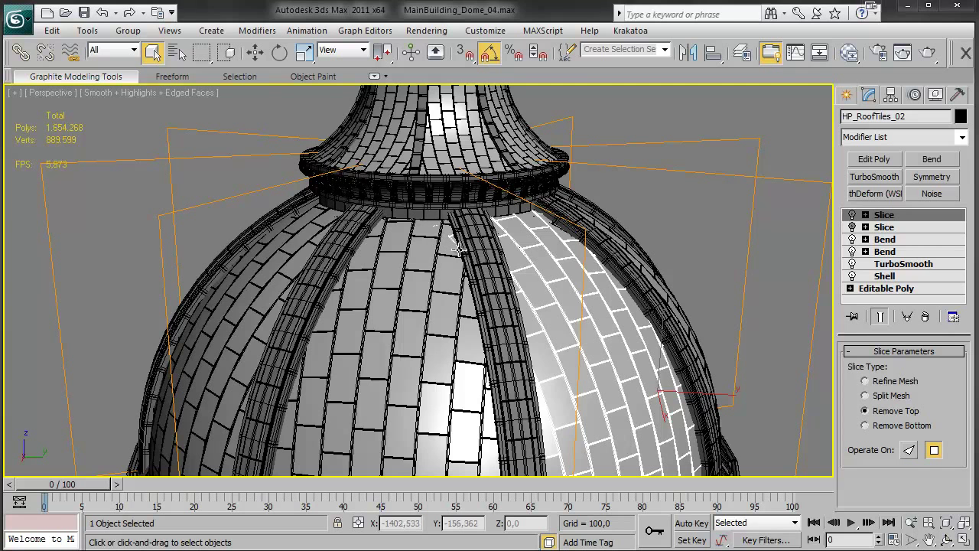
pyautogui.click(852, 217)
pyautogui.hotkey('alt', 'q')
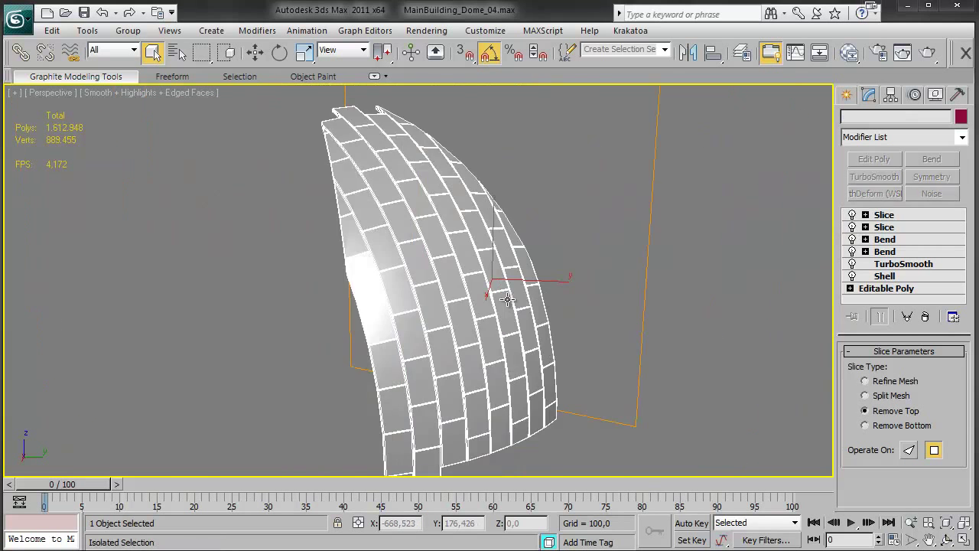
# Switch off the tile panel's Shell, TurboSmooth, Bend and Slice modifiers, leaving only the base Editable Poly active.
pyautogui.keyDown('alt'); pyautogui.moveTo(458, 265); pyautogui.dragTo(523, 286, button='middle'); pyautogui.keyUp('alt')
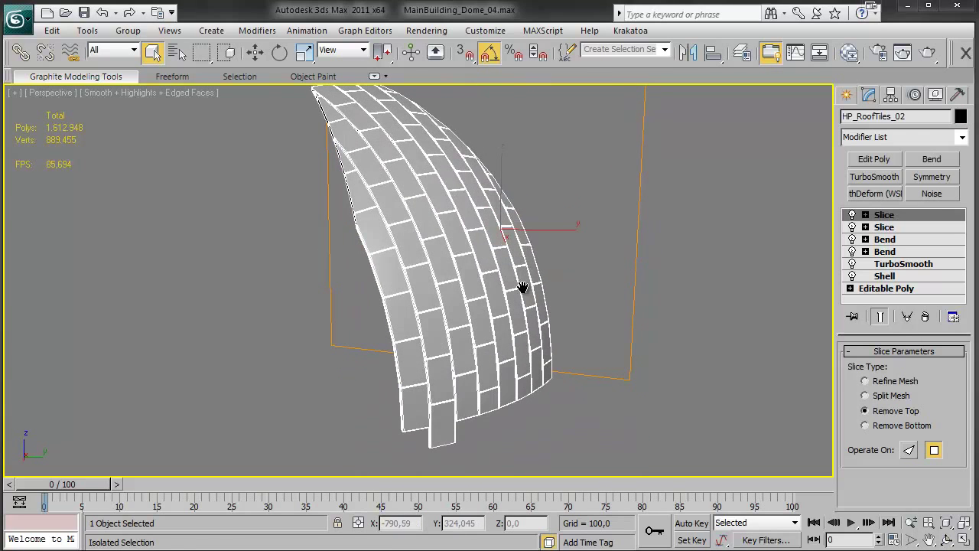
pyautogui.click(853, 275)
pyautogui.click(854, 251)
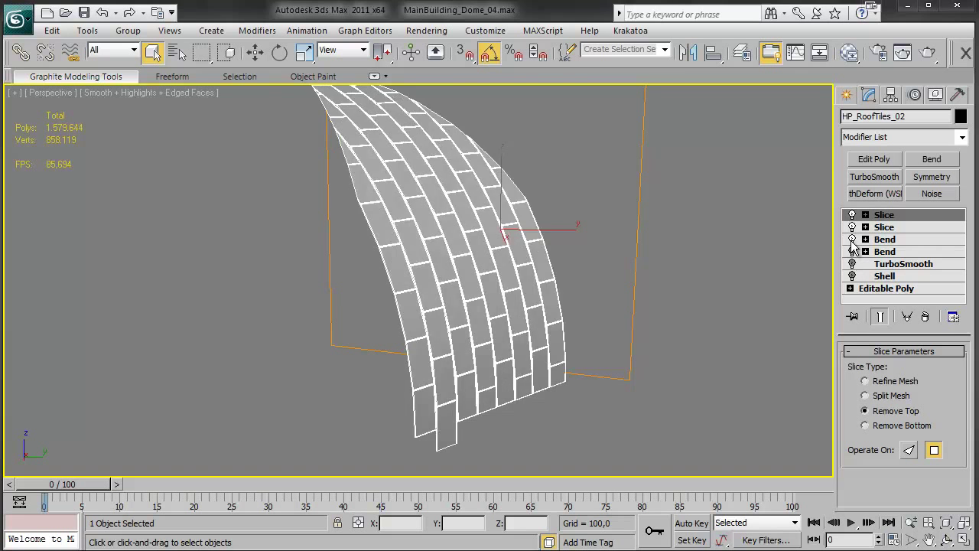
pyautogui.click(853, 239)
pyautogui.click(853, 238)
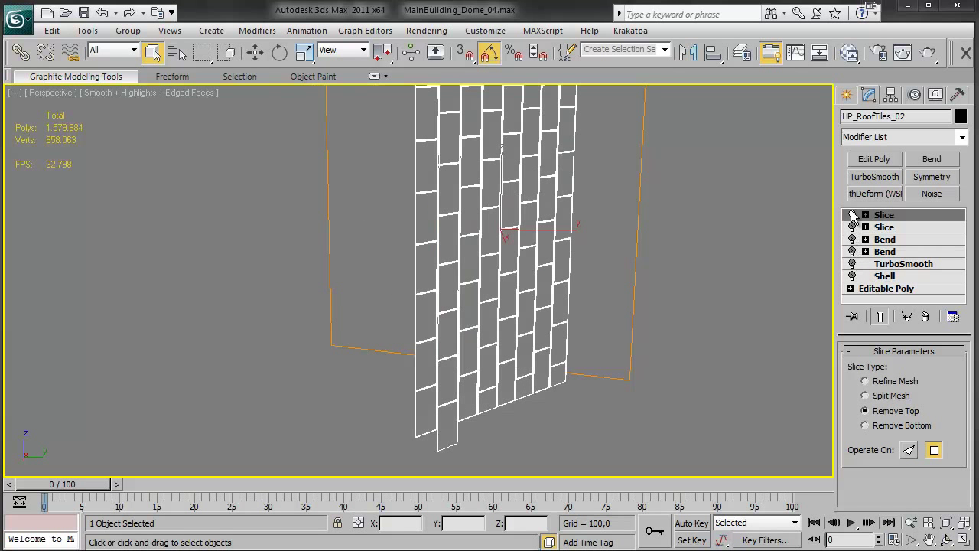
# Examine the flat, unmodified tile panel, including its staggered strips and the gaps between tiles.
pyautogui.keyDown('alt'); pyautogui.moveTo(717, 270); pyautogui.dragTo(491, 290, button='middle'); pyautogui.keyUp('alt')
pyautogui.scroll(-5, 491, 290)
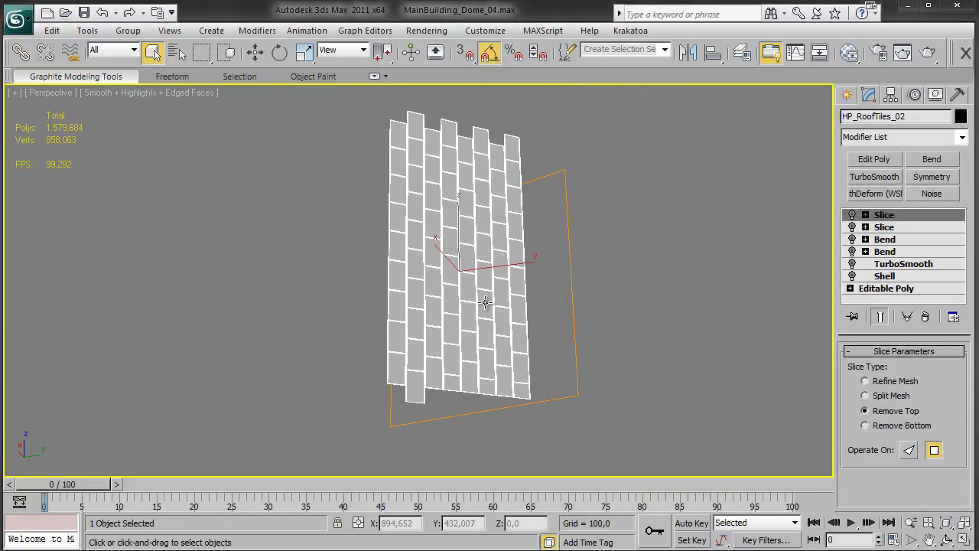
pyautogui.keyDown('alt'); pyautogui.moveTo(528, 325); pyautogui.dragTo(411, 324, button='middle'); pyautogui.keyUp('alt')
pyautogui.scroll(3, 456, 335)
pyautogui.scroll(5, 419, 307)
pyautogui.scroll(3, 411, 324)
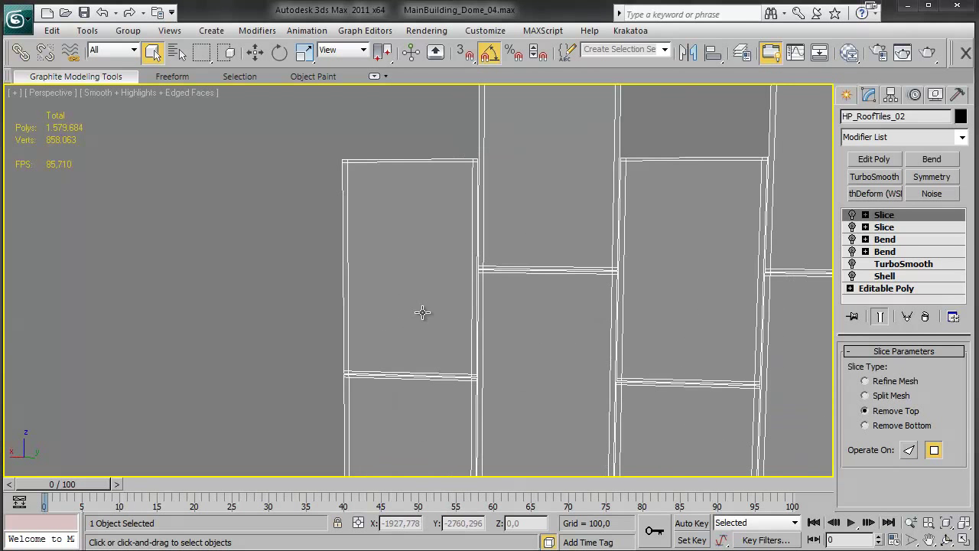
pyautogui.moveTo(476, 355); pyautogui.dragTo(449, 307, button='middle')
pyautogui.scroll(-8, 448, 307)
pyautogui.moveTo(529, 400); pyautogui.dragTo(493, 343, button='middle')
pyautogui.scroll(2, 489, 336)
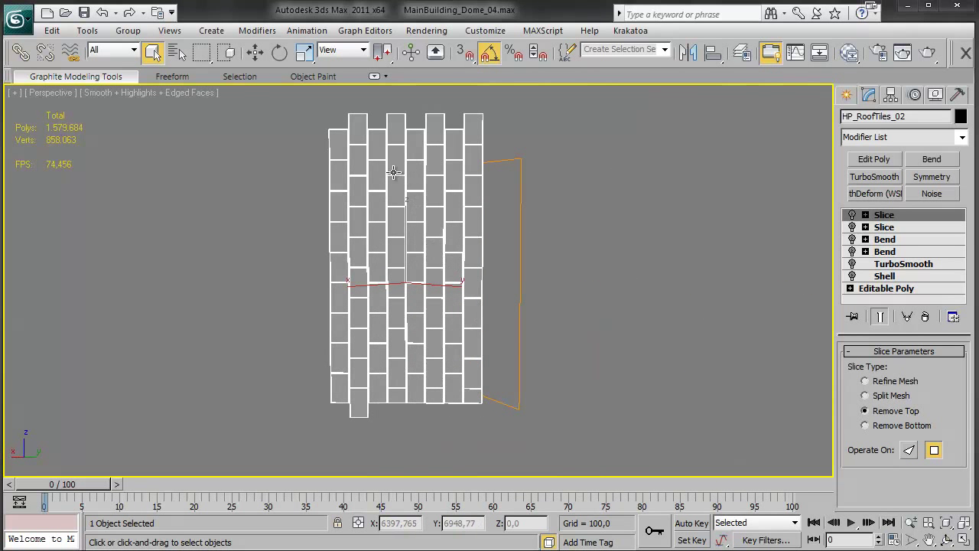
# In the Front view, draw a tall plane about 364 long and 25 wide beside the tile panel.
pyautogui.click(847, 94)
pyautogui.click(936, 258)
pyautogui.press('f')
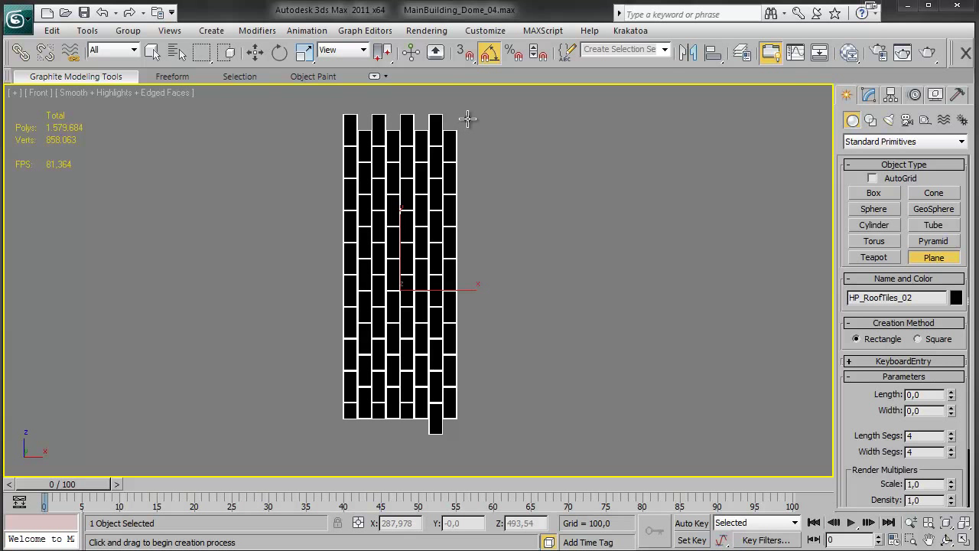
pyautogui.moveTo(468, 119); pyautogui.dragTo(488, 418)
# Set the new plane's length segments to 9 and width segments to 1.
pyautogui.rightClick(951, 436)
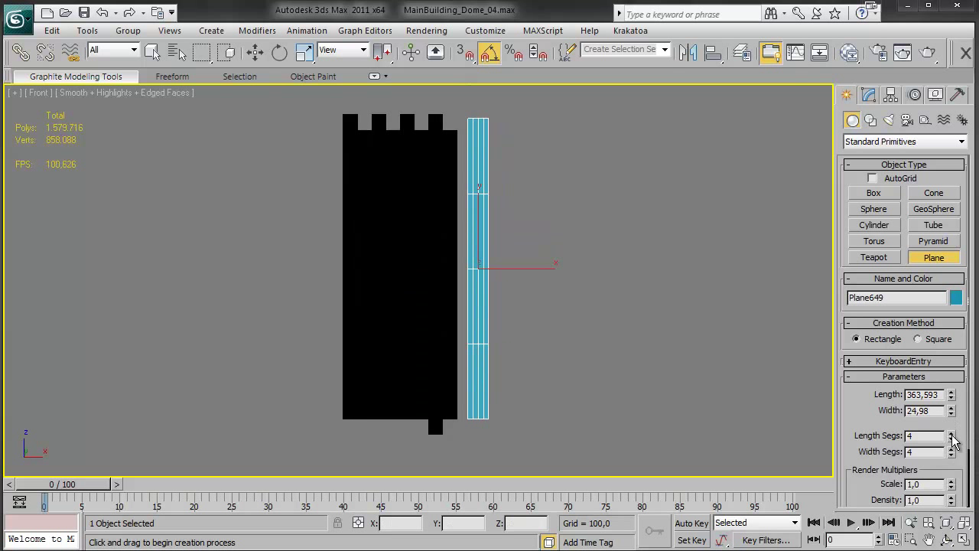
pyautogui.rightClick(951, 455)
pyautogui.moveTo(596, 337); pyautogui.dragTo(595, 337, button='middle')
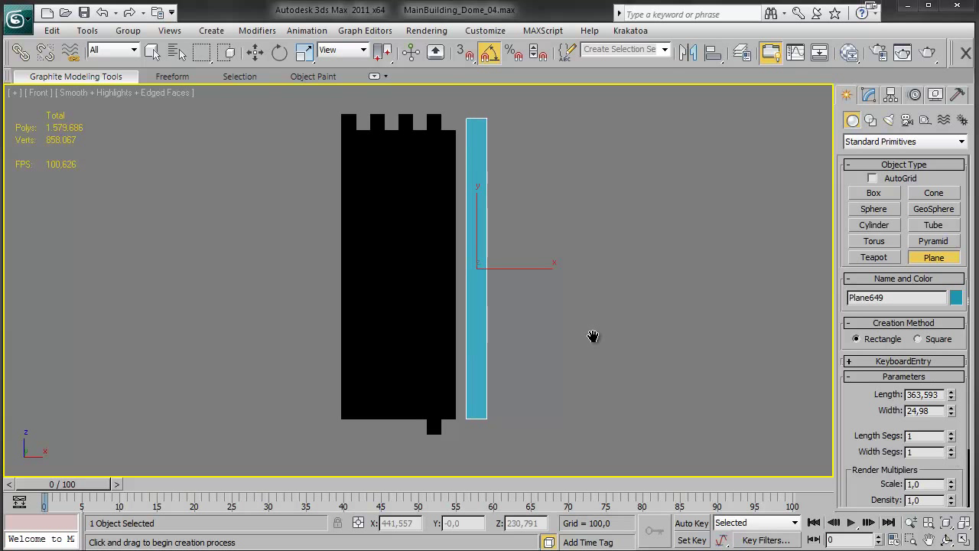
pyautogui.click(952, 433)
pyautogui.click(952, 433)
pyautogui.click(952, 434)
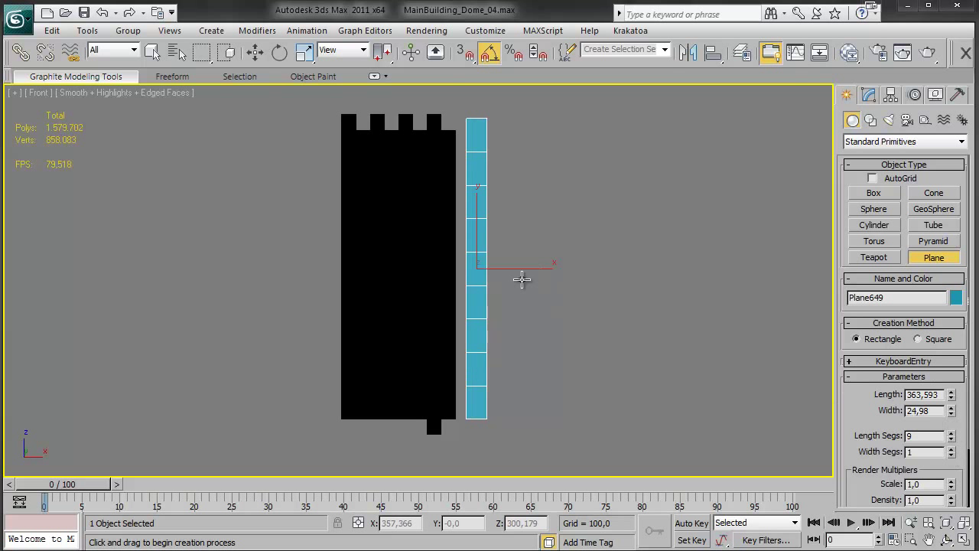
# Make one instance of the plane beside the original with a narrow gap, and raise it by about half a segment.
pyautogui.press('w')
pyautogui.click(868, 94)
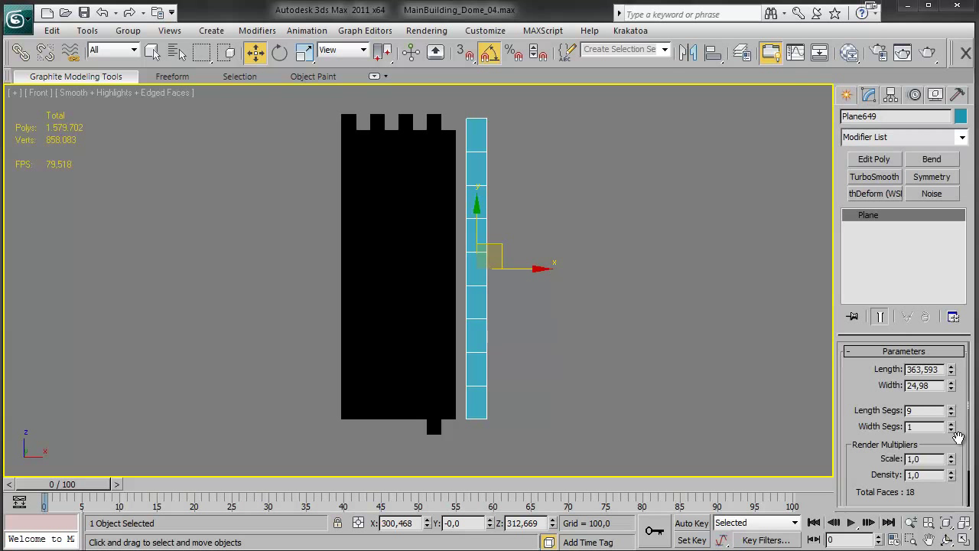
pyautogui.moveTo(456, 277); pyautogui.dragTo(453, 279, button='middle')
pyautogui.scroll(5, 489, 260)
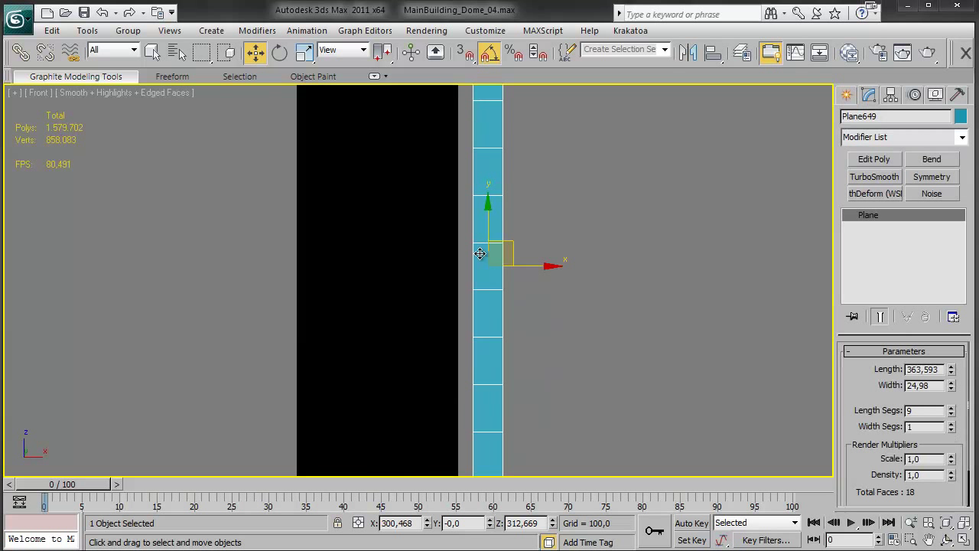
pyautogui.scroll(-3, 470, 250)
pyautogui.press('s')
pyautogui.moveTo(510, 188)
pyautogui.keyDown('shift'); pyautogui.mouseDown()
pyautogui.moveTo(573, 181)
pyautogui.moveTo(545, 186)
pyautogui.mouseUp(); pyautogui.keyUp('shift')
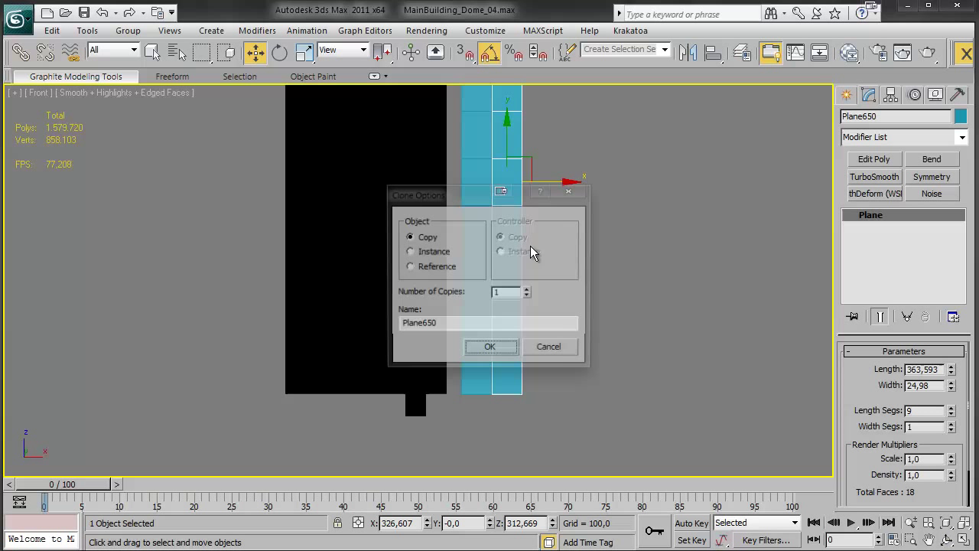
pyautogui.click(412, 252)
pyautogui.click(491, 349)
pyautogui.scroll(-2, 489, 178)
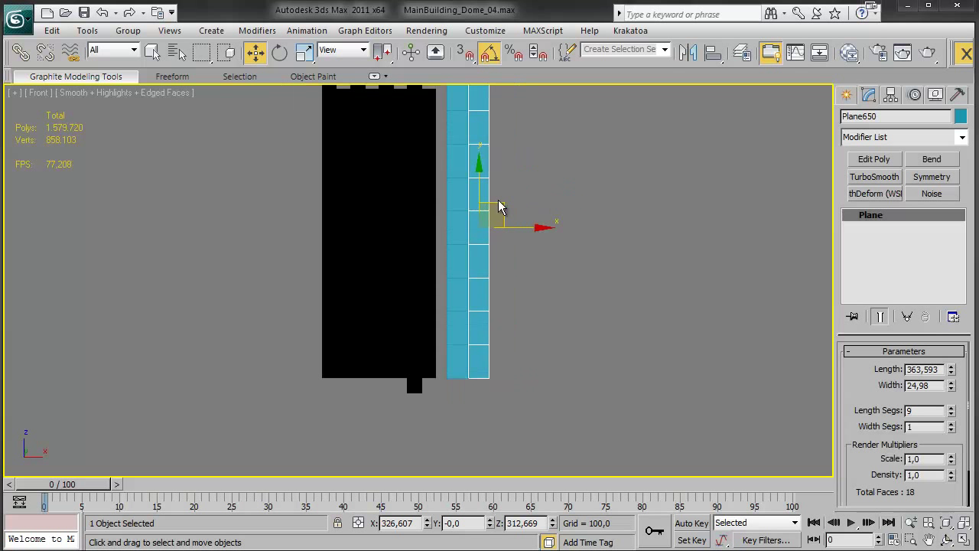
pyautogui.moveTo(480, 175); pyautogui.dragTo(480, 153)
pyautogui.moveTo(466, 277); pyautogui.dragTo(525, 312, button='middle')
pyautogui.moveTo(525, 369); pyautogui.dragTo(457, 372)
pyautogui.keyDown('shift'); pyautogui.moveTo(531, 247); pyautogui.dragTo(564, 262); pyautogui.keyUp('shift')
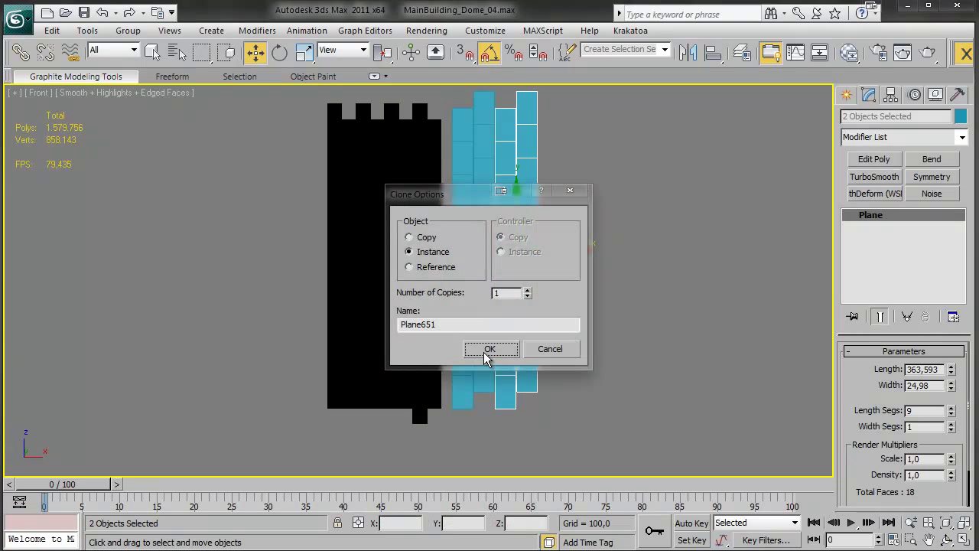
pyautogui.click(548, 353)
# Make two instances of the staggered strip pair beside it with the same narrow gap, forming six strips, and clear the selection.
pyautogui.moveTo(467, 407); pyautogui.dragTo(426, 327, button='middle')
pyautogui.scroll(4, 426, 327)
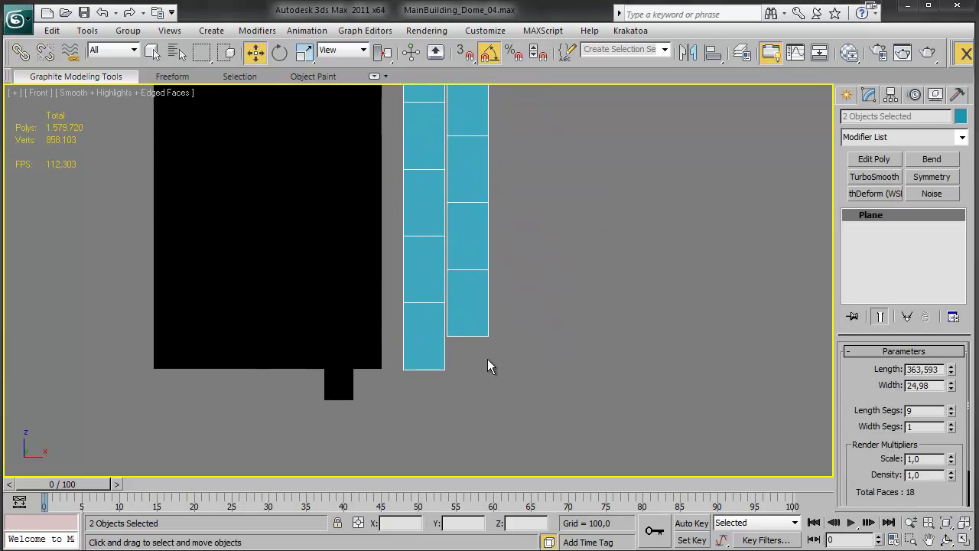
pyautogui.scroll(6, 438, 310)
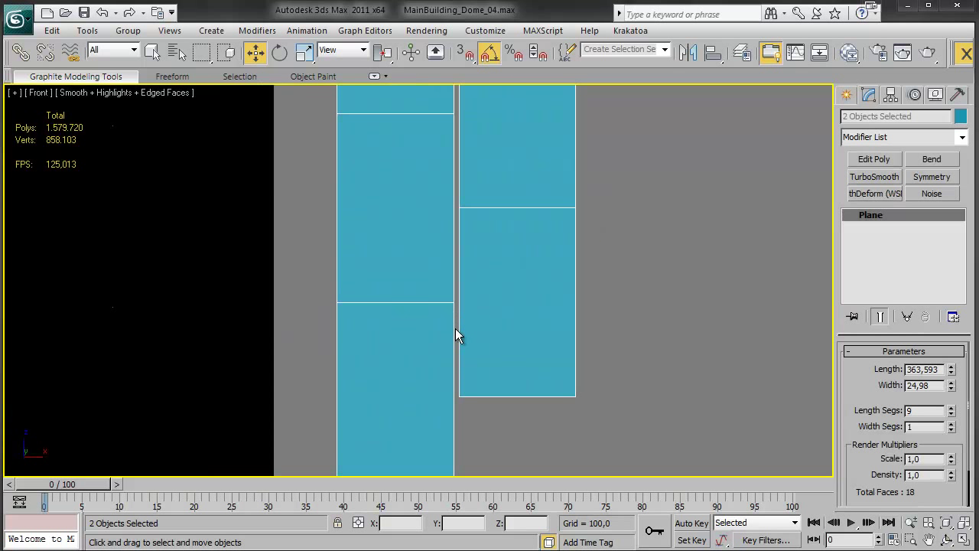
pyautogui.moveTo(560, 344); pyautogui.dragTo(549, 365, button='middle')
pyautogui.scroll(-10, 549, 365)
pyautogui.moveTo(480, 237); pyautogui.dragTo(470, 314, button='middle')
pyautogui.scroll(2, 453, 249)
pyautogui.moveTo(456, 222); pyautogui.dragTo(450, 310, button='middle')
pyautogui.moveTo(449, 310)
pyautogui.keyDown('shift'); pyautogui.mouseDown()
pyautogui.moveTo(523, 313)
pyautogui.moveTo(509, 315)
pyautogui.mouseUp(); pyautogui.keyUp('shift')
pyautogui.click(527, 289)
pyautogui.click(490, 349)
pyautogui.scroll(-3, 437, 298)
pyautogui.moveTo(436, 298)
pyautogui.keyDown('alt'); pyautogui.mouseDown(button='middle')
pyautogui.moveTo(546, 322)
pyautogui.moveTo(490, 358)
pyautogui.moveTo(471, 346)
pyautogui.mouseUp(button='middle'); pyautogui.keyUp('alt')
pyautogui.click(509, 407)
# Add an Edit Poly modifier to the first strip of the new tile panel and enter edge level.
pyautogui.scroll(3, 399, 319)
pyautogui.click(398, 320)
pyautogui.keyDown('alt'); pyautogui.moveTo(398, 319); pyautogui.dragTo(430, 305, button='middle'); pyautogui.keyUp('alt')
pyautogui.scroll(5, 441, 292)
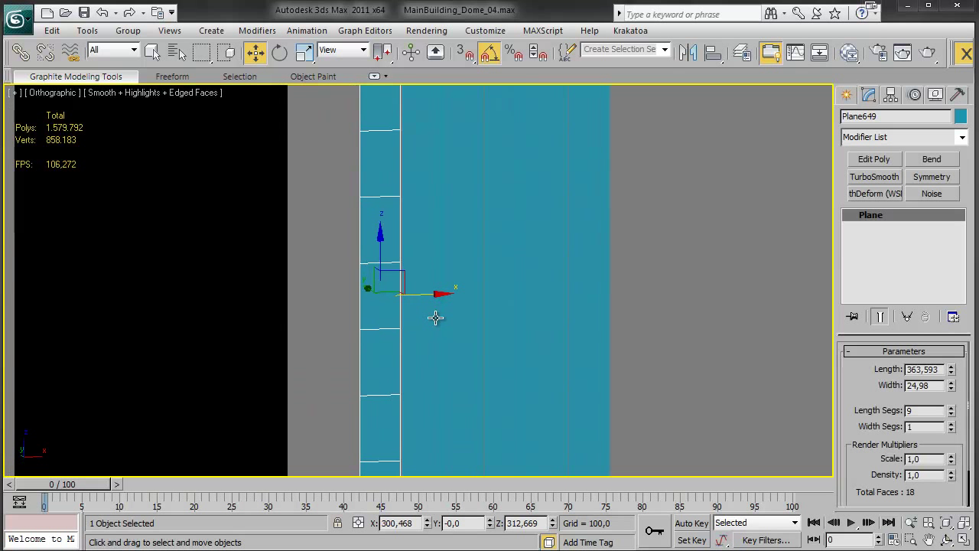
pyautogui.scroll(1, 429, 306)
pyautogui.scroll(-4, 605, 297)
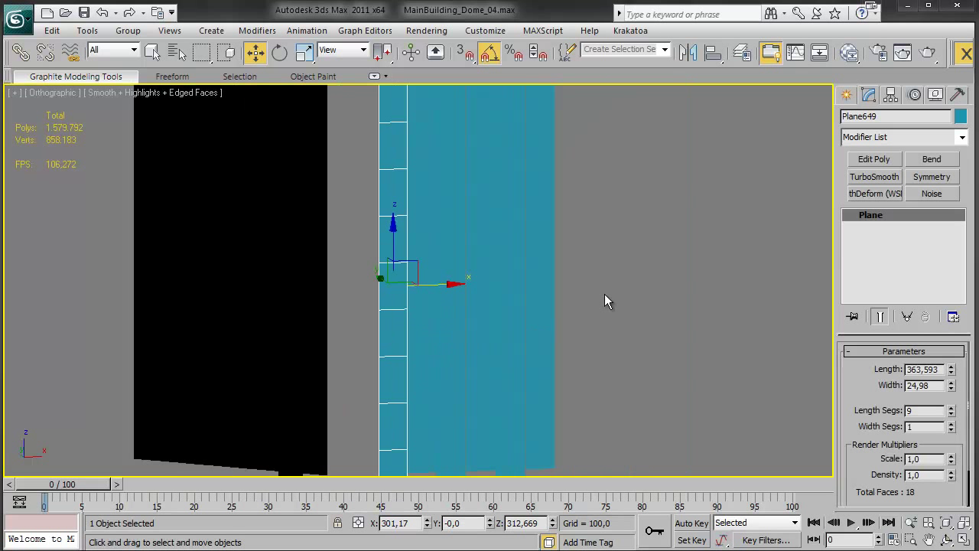
pyautogui.click(875, 159)
pyautogui.moveTo(503, 201); pyautogui.dragTo(435, 207, button='middle')
pyautogui.scroll(2, 465, 272)
pyautogui.scroll(-2, 440, 256)
pyautogui.press('4')
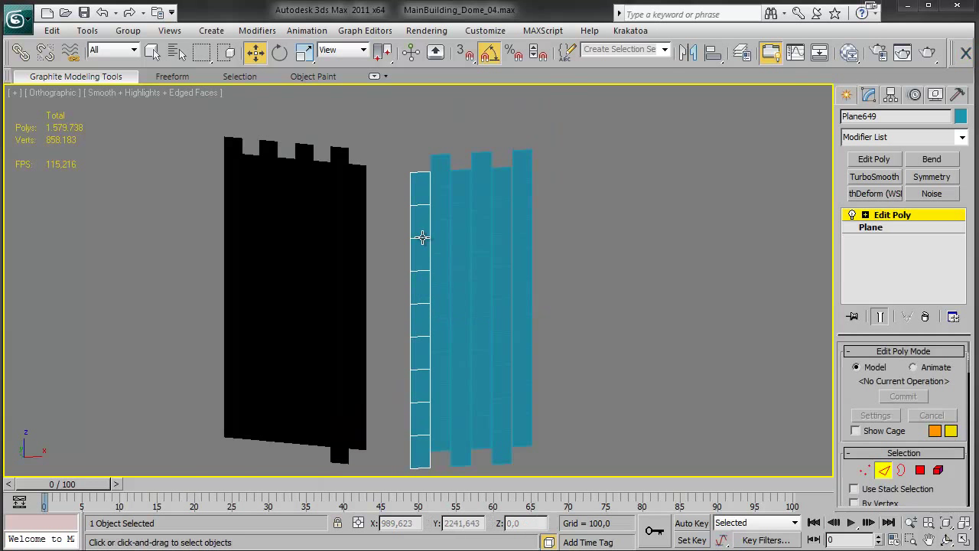
# Select the full ring of horizontal edges on the first strip.
pyautogui.moveTo(507, 346); pyautogui.dragTo(512, 328, button='middle')
pyautogui.keyDown('alt'); pyautogui.moveTo(467, 264); pyautogui.dragTo(446, 245, button='middle'); pyautogui.keyUp('alt')
pyautogui.click(429, 226)
pyautogui.hotkey('alt', 'r')
pyautogui.moveTo(429, 353); pyautogui.dragTo(430, 326, button='middle')
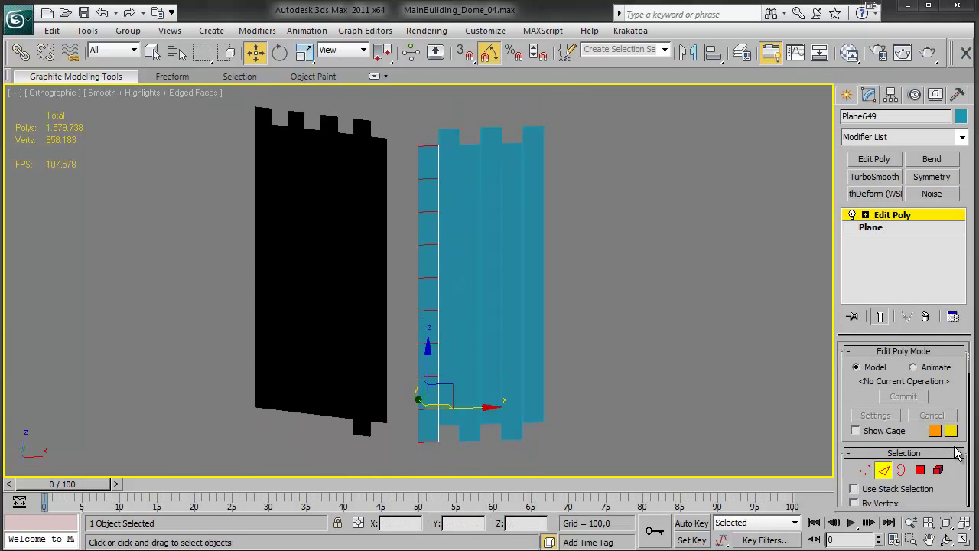
# Try connecting the selected horizontal edges with 2 segments and a pinch of 70.
pyautogui.scroll(-5, 957, 477)
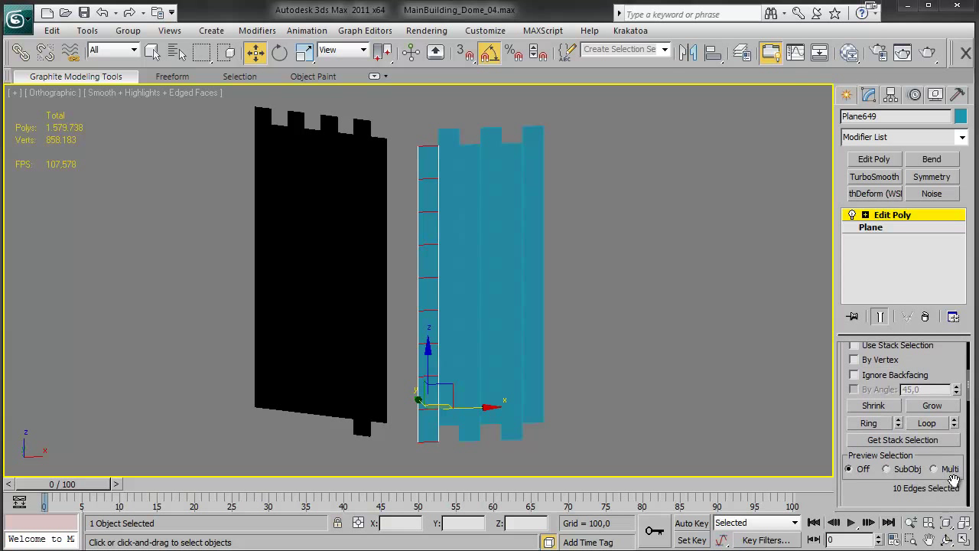
pyautogui.scroll(-1, 960, 443)
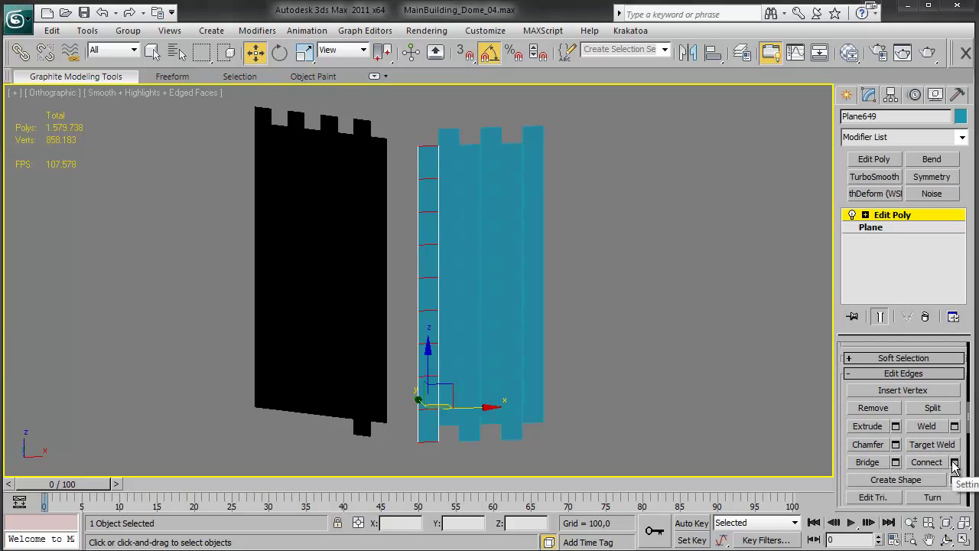
pyautogui.click(955, 464)
pyautogui.scroll(3, 480, 326)
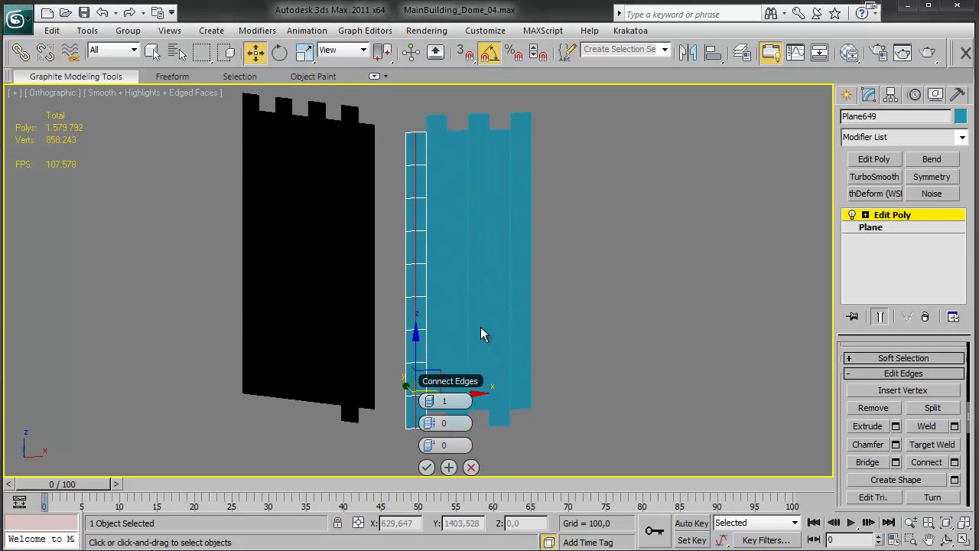
pyautogui.click(425, 396)
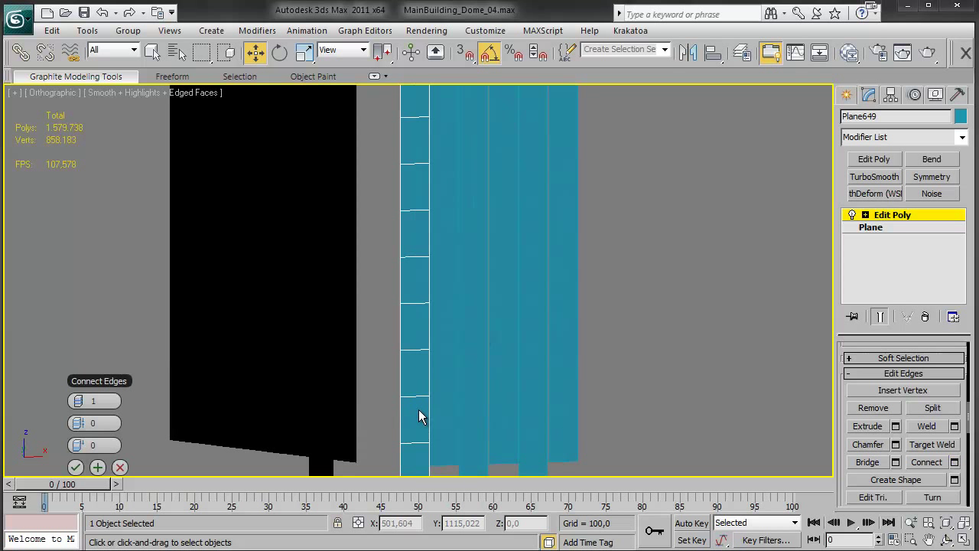
pyautogui.click(417, 399)
pyautogui.moveTo(521, 389); pyautogui.dragTo(458, 309, button='middle')
pyautogui.click(409, 397)
pyautogui.scroll(5, 459, 308)
pyautogui.moveTo(400, 422); pyautogui.dragTo(599, 418)
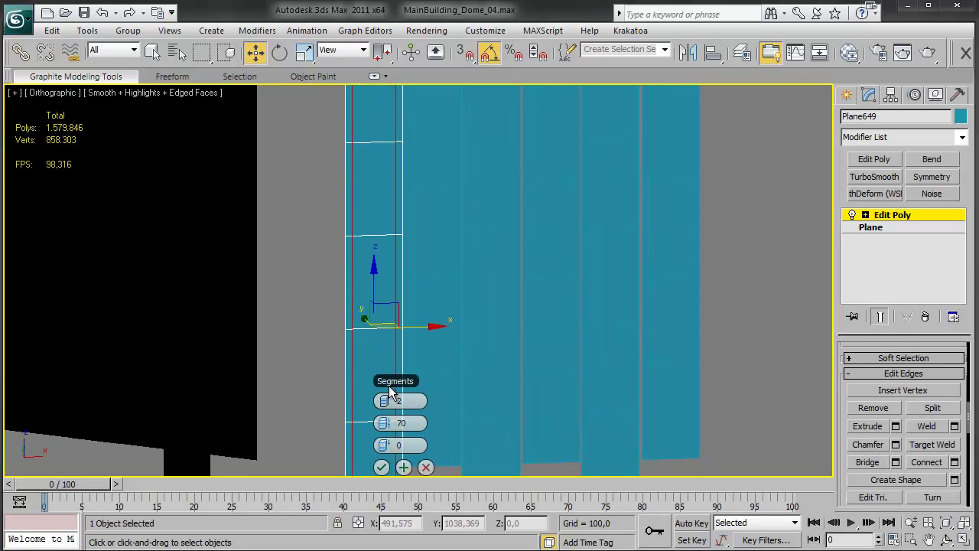
pyautogui.moveTo(317, 315); pyautogui.dragTo(365, 367, button='middle')
pyautogui.scroll(-2, 365, 366)
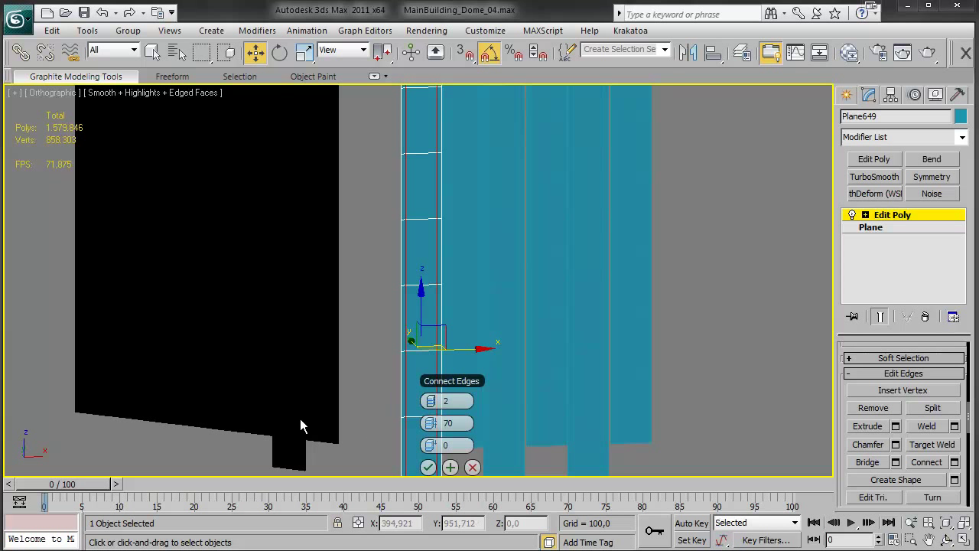
pyautogui.click(472, 467)
pyautogui.moveTo(476, 446); pyautogui.dragTo(464, 378, button='middle')
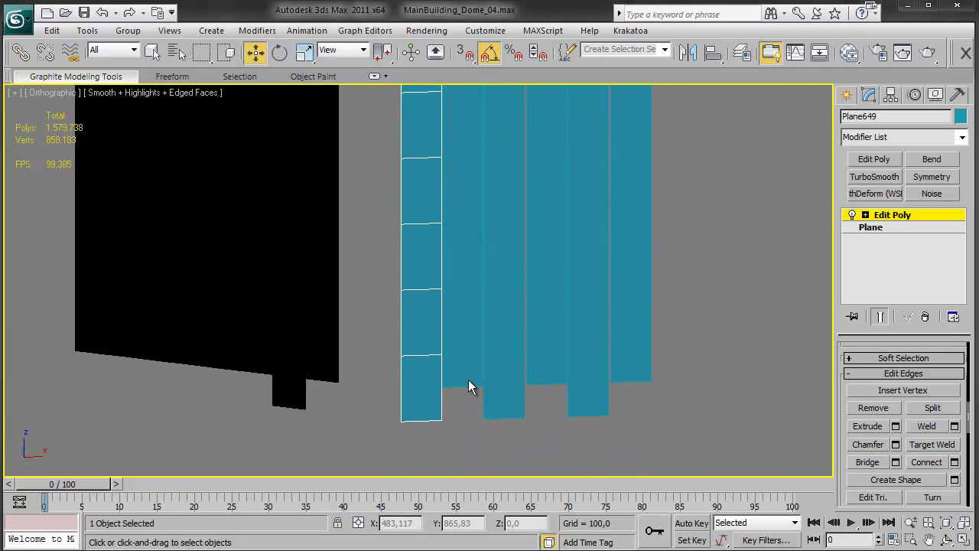
# Select the three uppermost interior horizontal edges of the first strip, leaving out its top border.
pyautogui.click(408, 354)
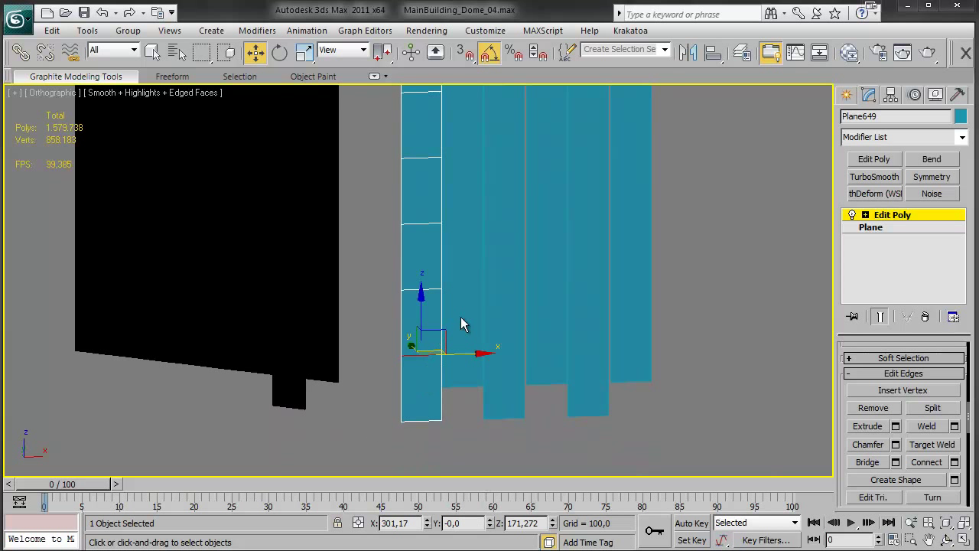
pyautogui.keyDown('alt'); pyautogui.moveTo(461, 324); pyautogui.dragTo(465, 378, button='middle'); pyautogui.keyUp('alt')
pyautogui.keyDown('alt'); pyautogui.moveTo(481, 295); pyautogui.dragTo(515, 329, button='middle'); pyautogui.keyUp('alt')
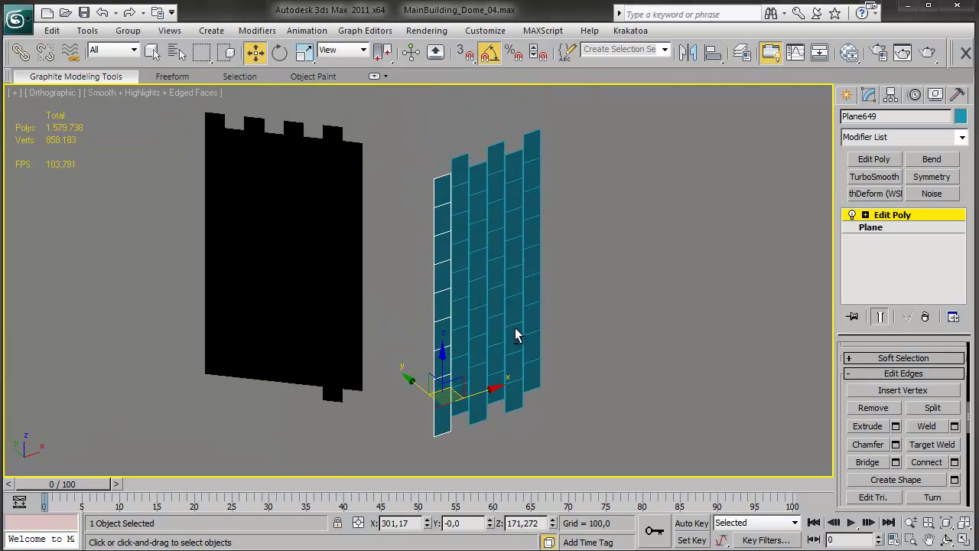
pyautogui.scroll(5, 515, 327)
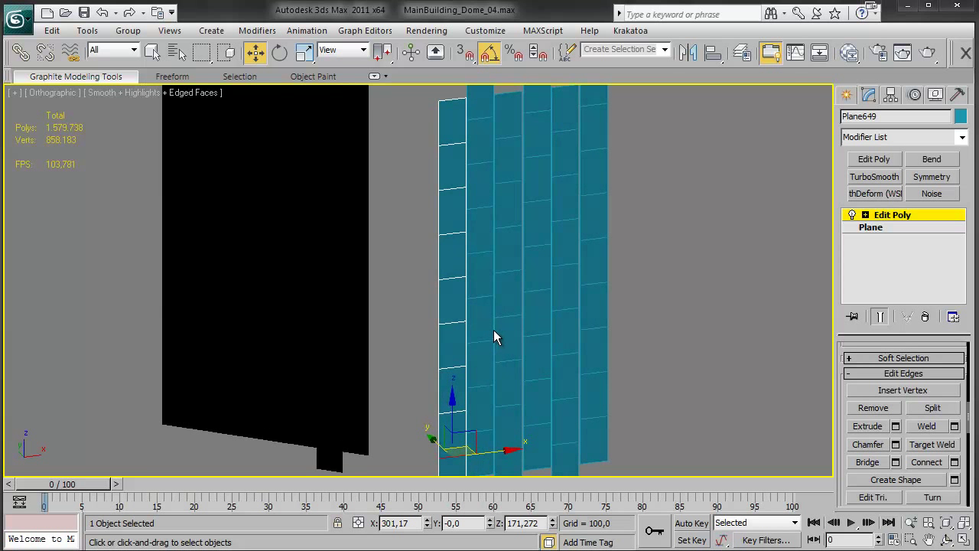
pyautogui.keyDown('alt'); pyautogui.moveTo(498, 334); pyautogui.dragTo(401, 214, button='middle'); pyautogui.keyUp('alt')
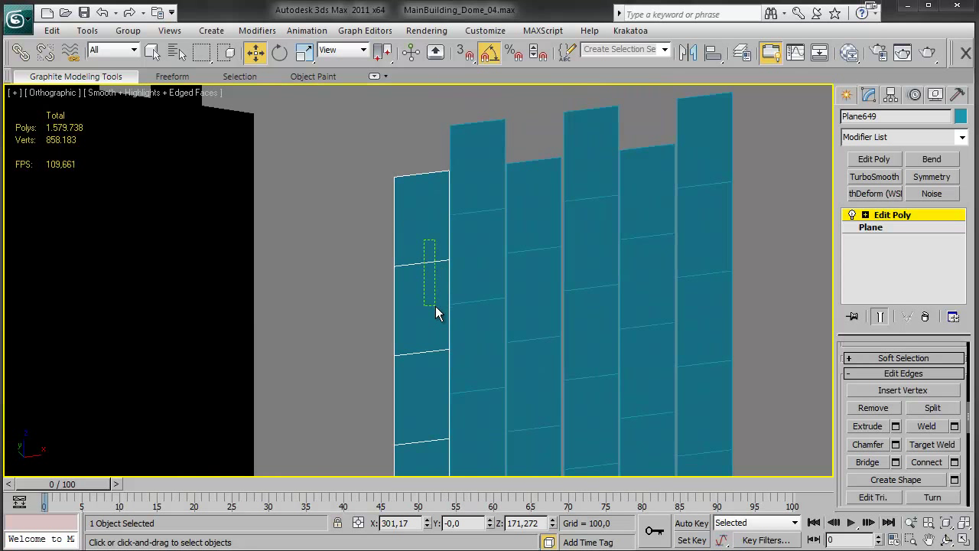
pyautogui.keyDown('alt'); pyautogui.moveTo(420, 333); pyautogui.dragTo(473, 399, button='middle'); pyautogui.keyUp('alt')
pyautogui.moveTo(714, 330); pyautogui.dragTo(740, 405, button='middle')
# Apply an open Chamfer to the selected edges with an amount of 0,2 and 1 segment.
pyautogui.click(897, 445)
pyautogui.moveTo(421, 279); pyautogui.dragTo(412, 302, button='middle')
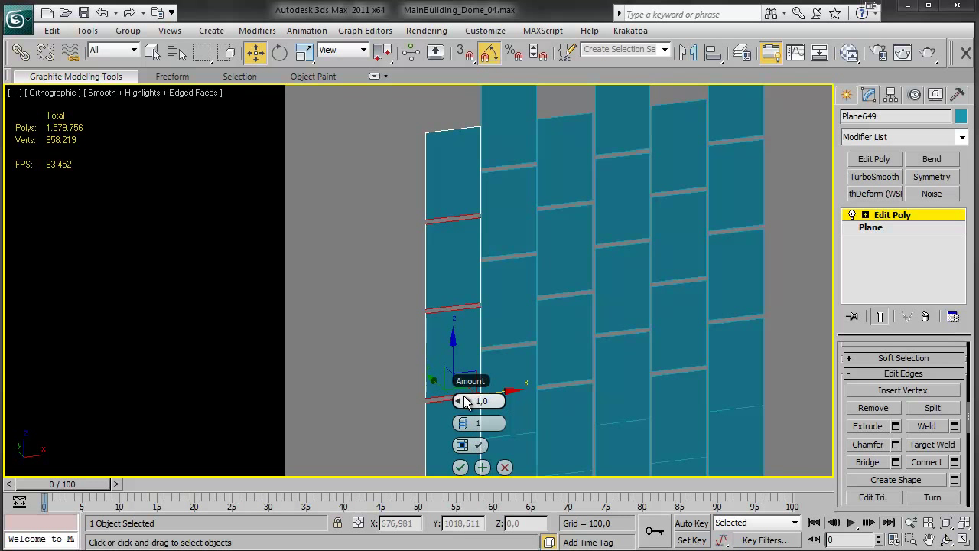
pyautogui.moveTo(483, 401); pyautogui.dragTo(412, 246)
pyautogui.scroll(5, 421, 253)
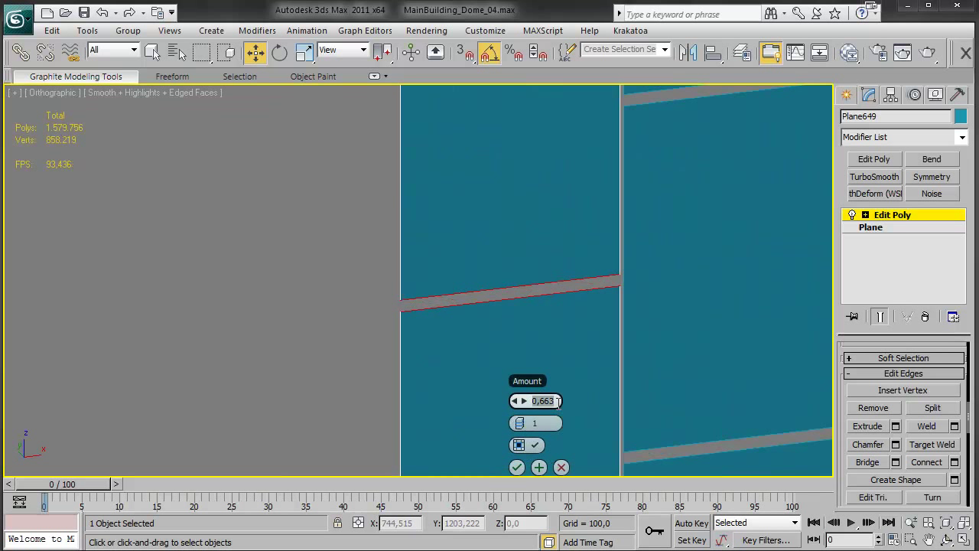
pyautogui.write('0,2')
pyautogui.press('Return')
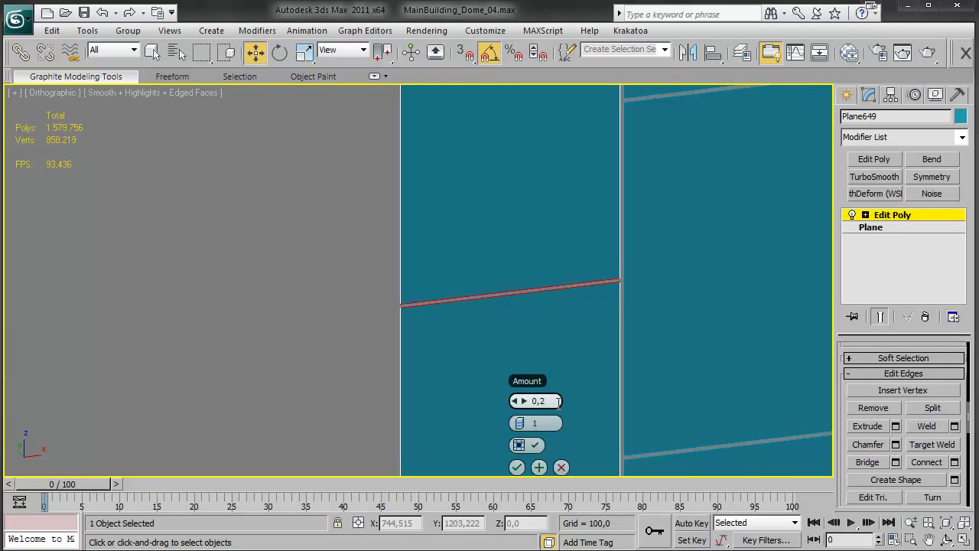
pyautogui.click(517, 467)
# Compare the chamfered gaps between tiles with the gaps between strips, and leave edge level.
pyautogui.scroll(-5, 668, 346)
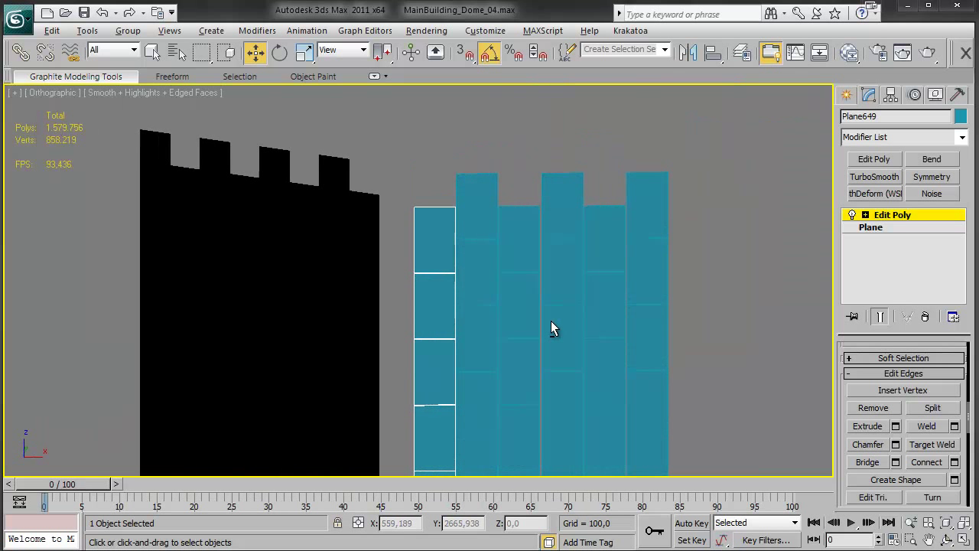
pyautogui.scroll(10, 554, 329)
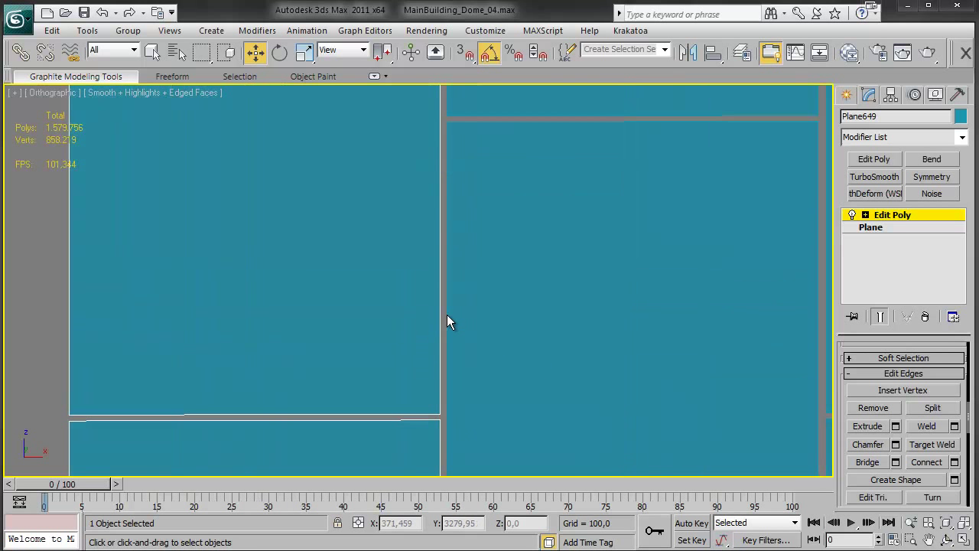
pyautogui.moveTo(448, 207); pyautogui.dragTo(445, 231, button='middle')
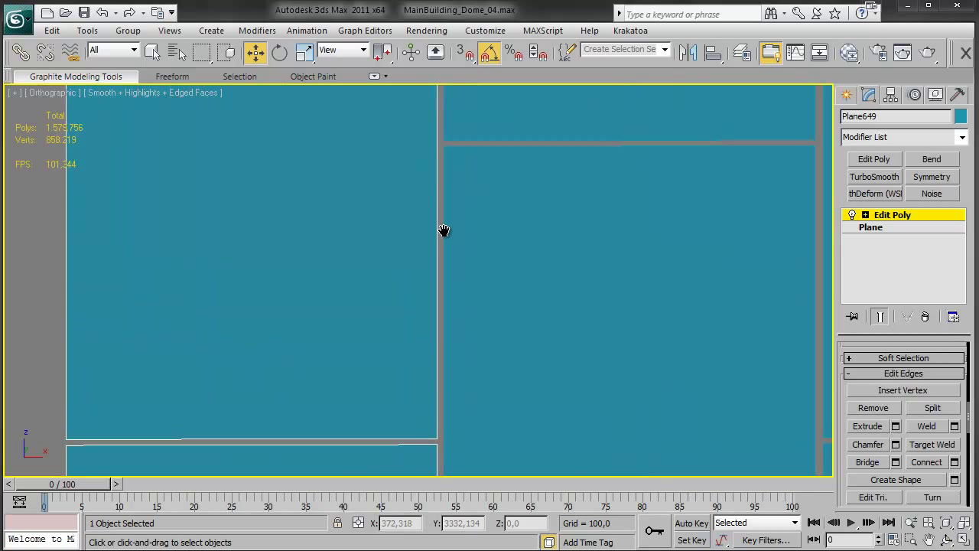
pyautogui.click(355, 444)
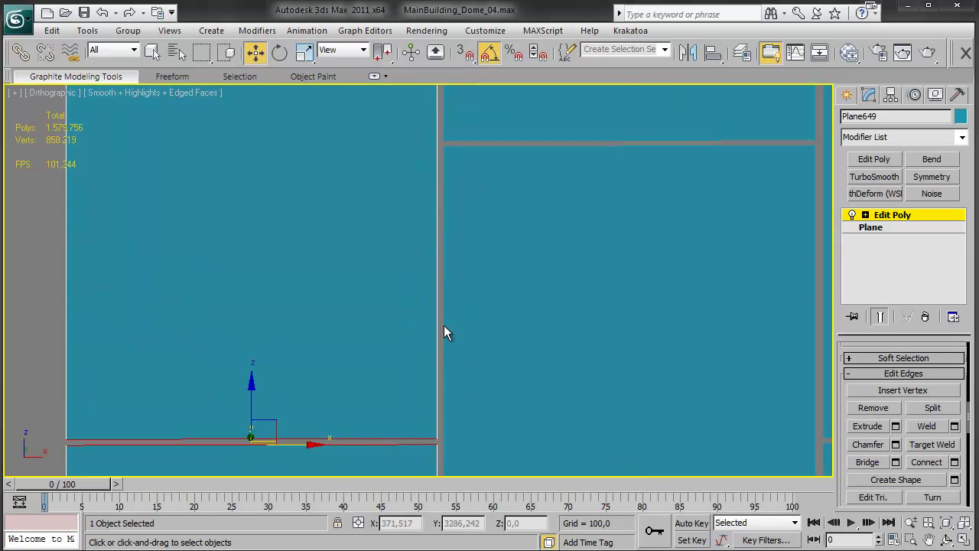
pyautogui.scroll(-8, 444, 375)
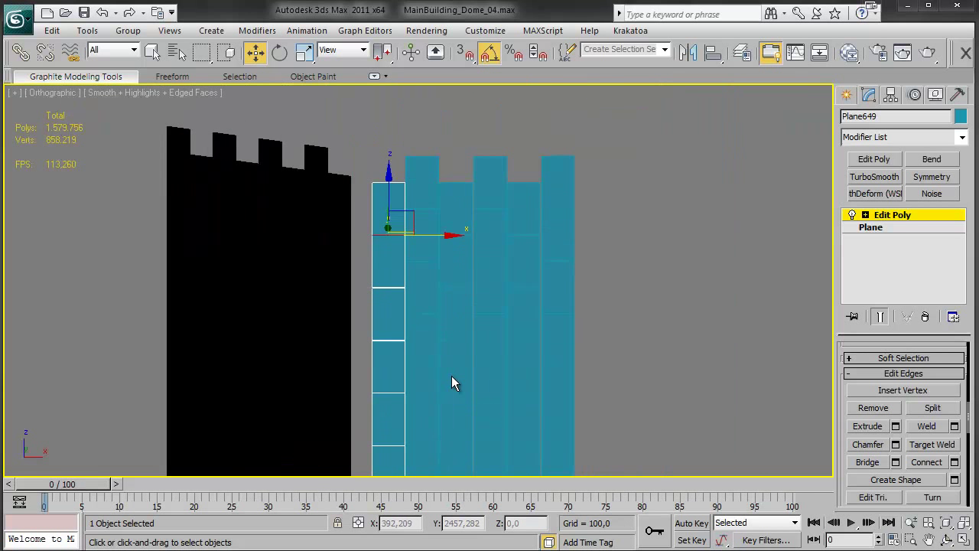
pyautogui.moveTo(462, 371); pyautogui.dragTo(429, 236, button='middle')
pyautogui.press('2')
pyautogui.keyDown('alt'); pyautogui.moveTo(427, 344); pyautogui.dragTo(500, 275, button='middle'); pyautogui.keyUp('alt')
pyautogui.keyDown('alt'); pyautogui.moveTo(390, 332); pyautogui.dragTo(521, 296, button='middle'); pyautogui.keyUp('alt')
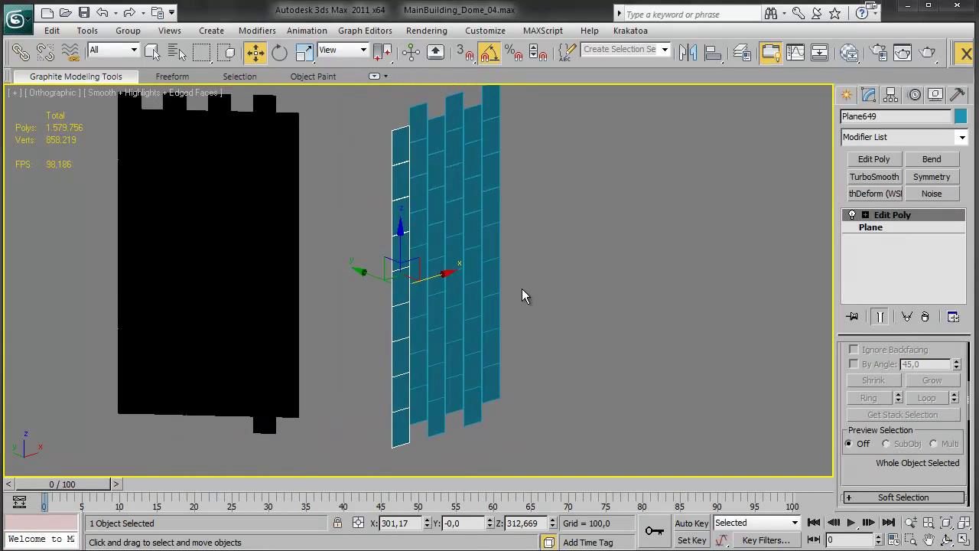
# Select the original roof tile panel, HP_RoofTiles_02, and examine the edge lines along the tile borders at its upper and lower corners.
pyautogui.click(243, 221)
pyautogui.keyDown('alt'); pyautogui.moveTo(243, 221); pyautogui.dragTo(490, 286, button='middle'); pyautogui.keyUp('alt')
pyautogui.press('z')
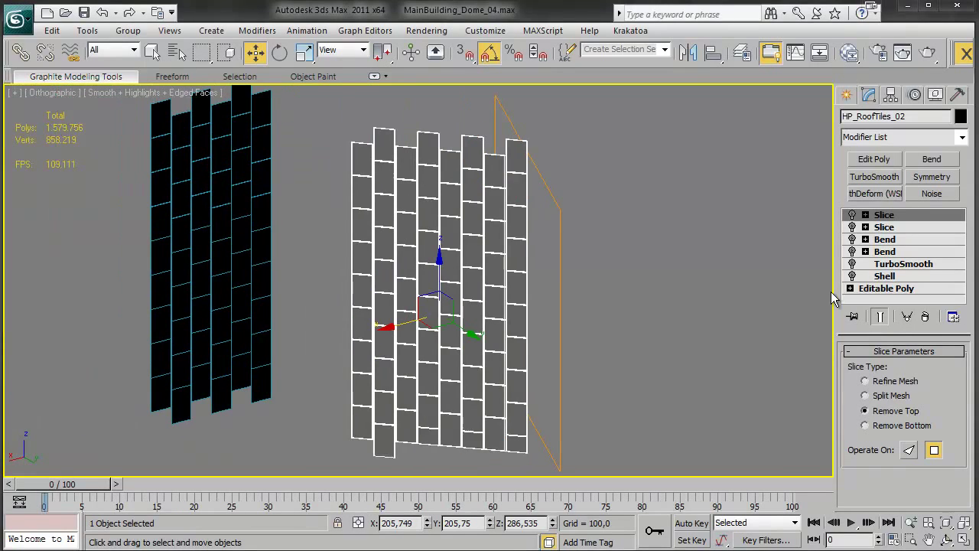
pyautogui.scroll(10, 459, 341)
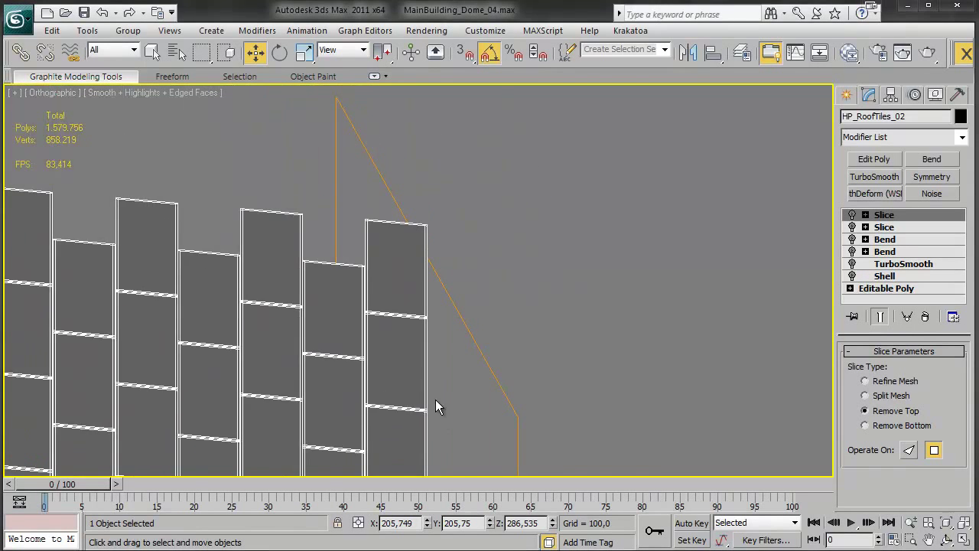
pyautogui.scroll(-5, 422, 373)
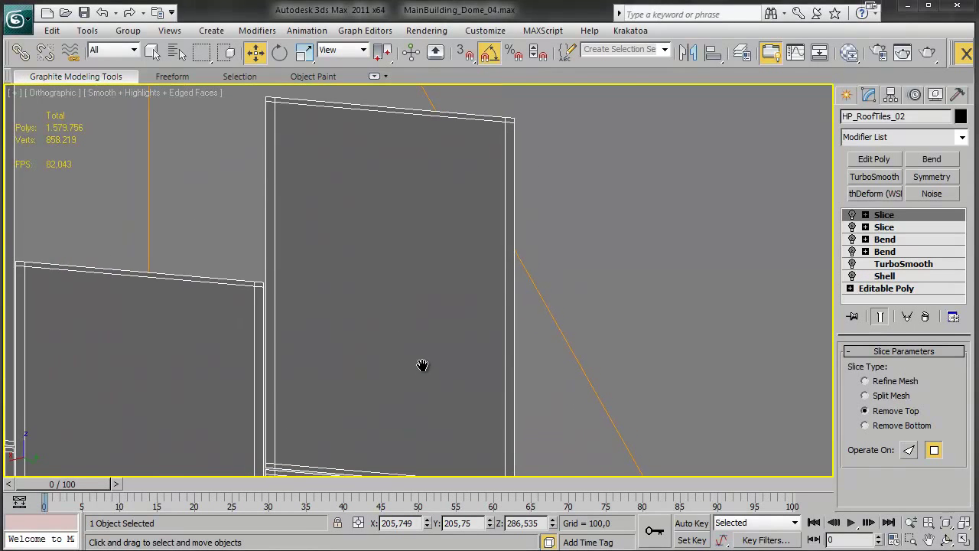
pyautogui.moveTo(450, 390); pyautogui.dragTo(449, 364, button='middle')
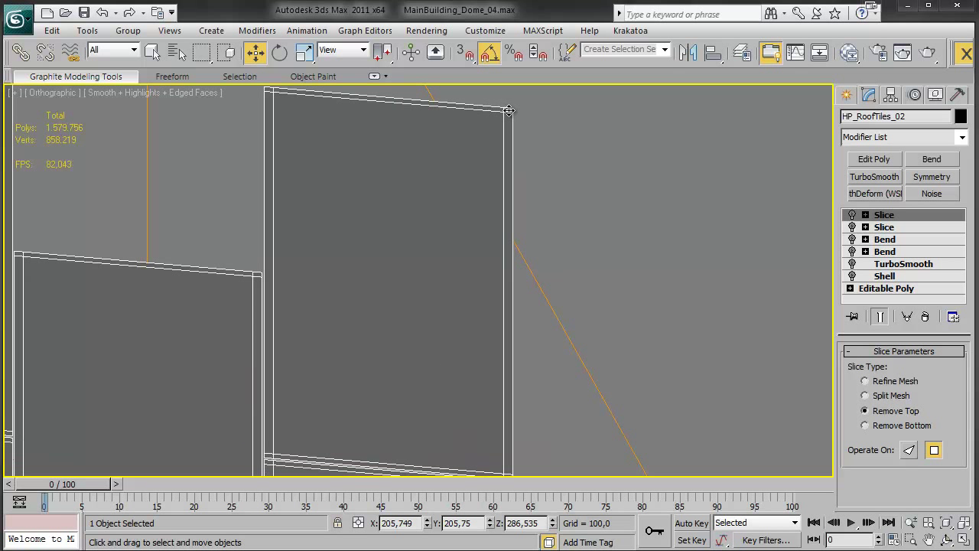
pyautogui.scroll(-5, 259, 341)
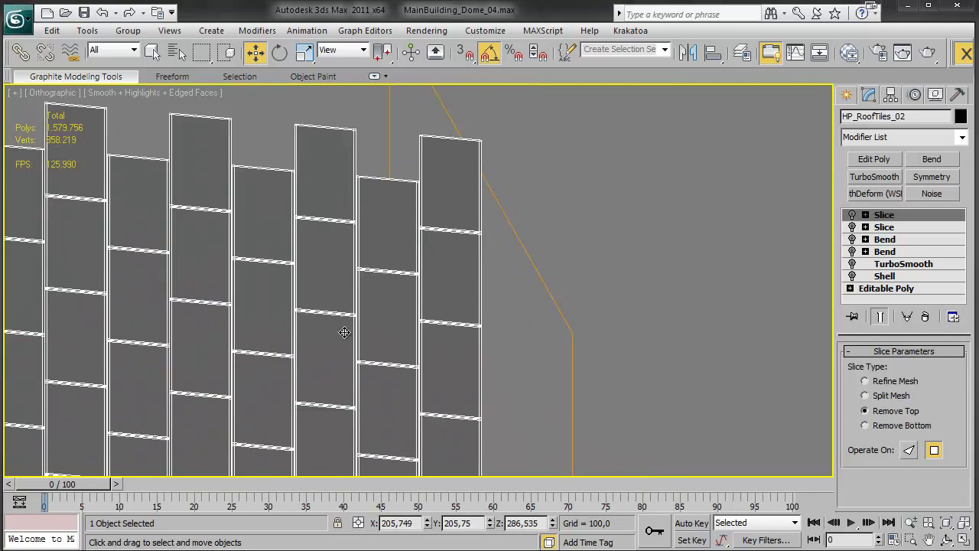
pyautogui.scroll(-3, 345, 335)
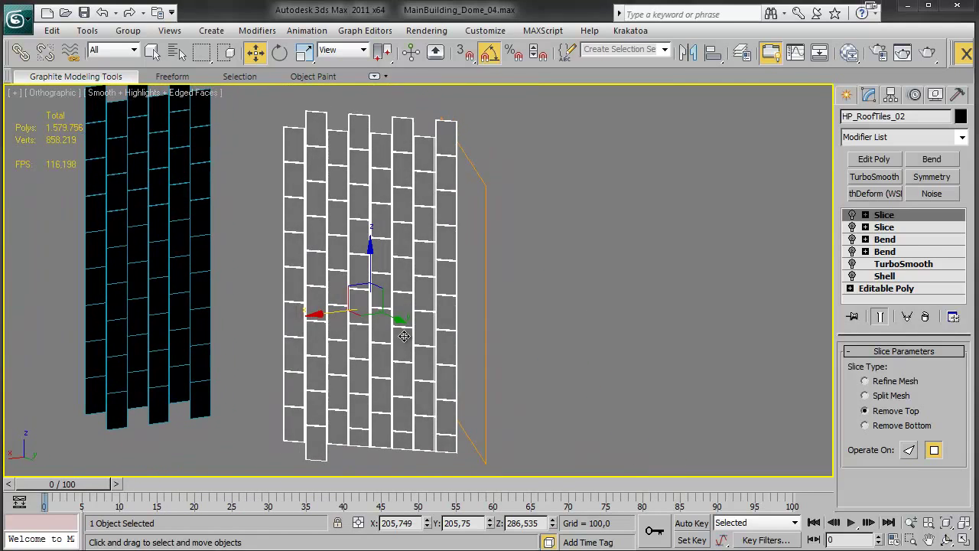
pyautogui.scroll(5, 344, 314)
pyautogui.moveTo(341, 359); pyautogui.dragTo(402, 360, button='middle')
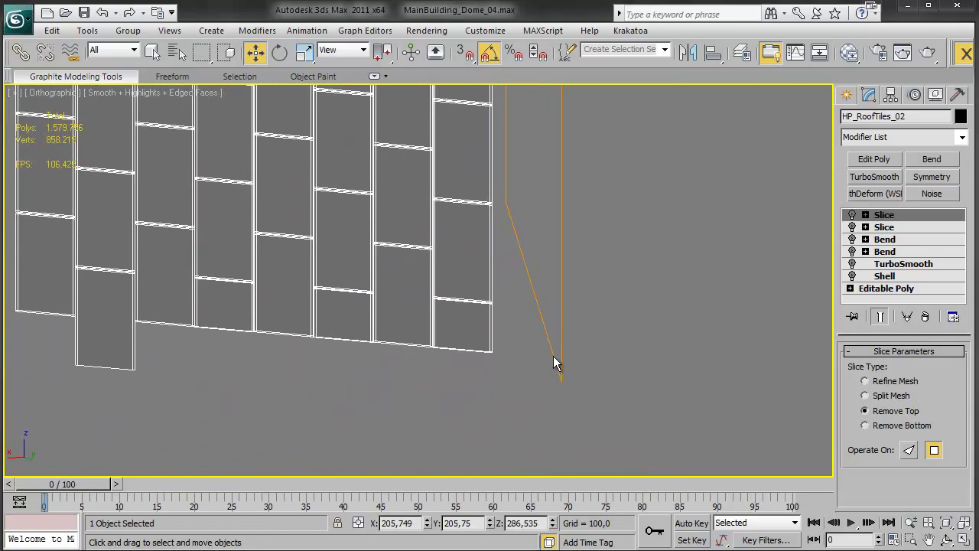
pyautogui.moveTo(313, 353); pyautogui.dragTo(337, 352, button='middle')
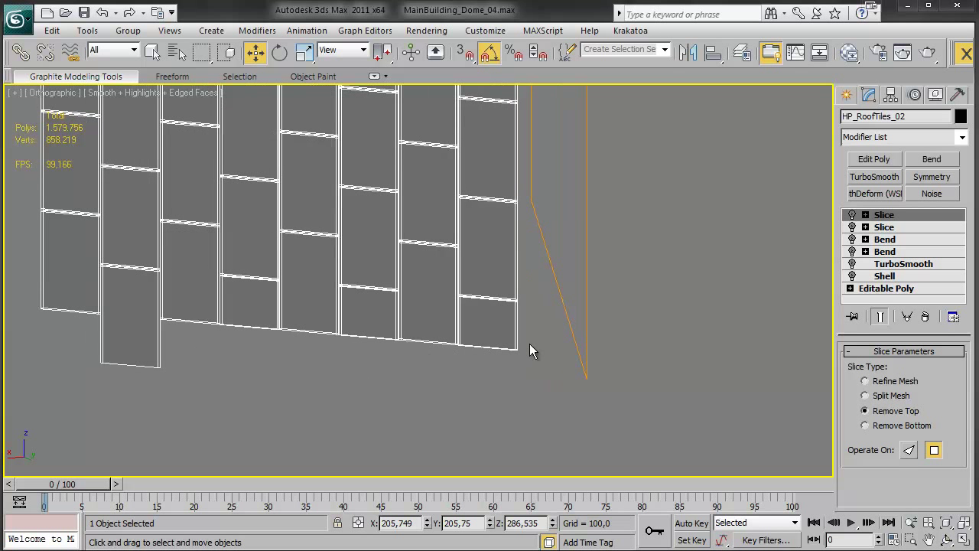
pyautogui.scroll(5, 507, 355)
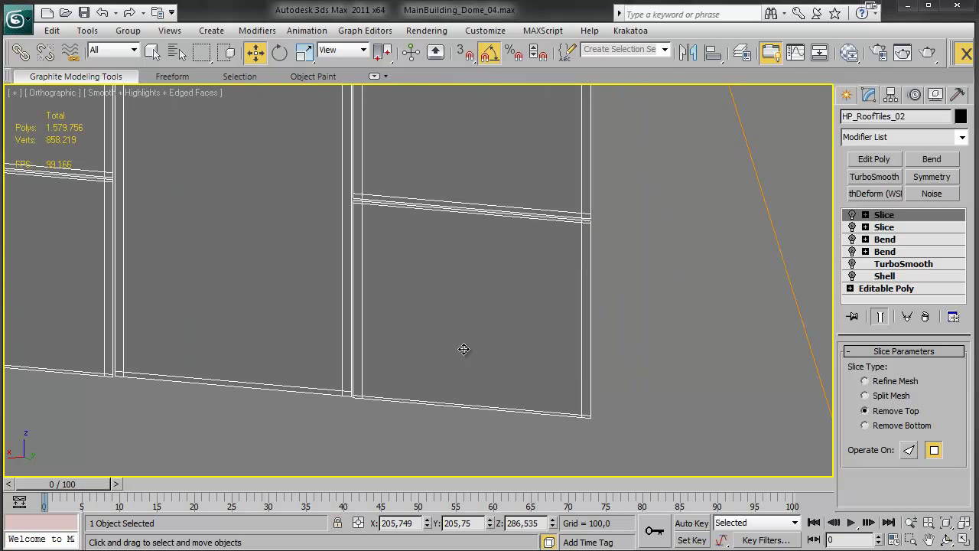
# Examine the staggered tile ends along the lower edge of the original roof tile panel and its overall layout.
pyautogui.scroll(-5, 429, 414)
pyautogui.scroll(4, 287, 394)
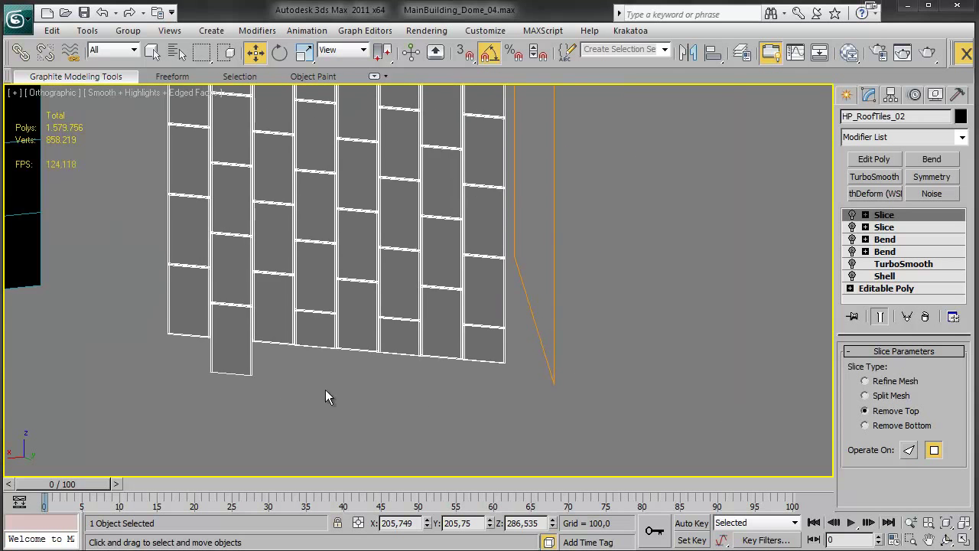
pyautogui.scroll(1, 309, 343)
pyautogui.moveTo(279, 338); pyautogui.dragTo(258, 369, button='middle')
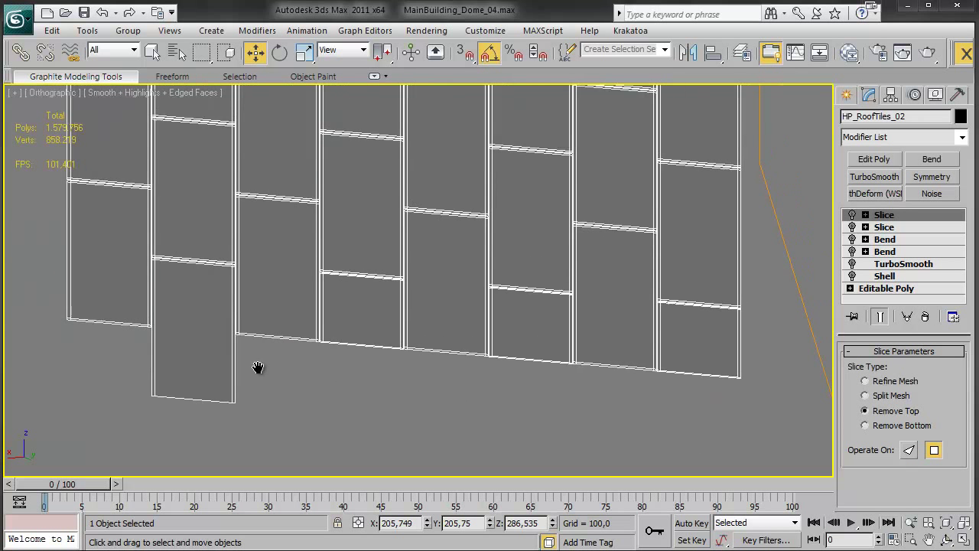
pyautogui.scroll(-5, 352, 314)
pyautogui.moveTo(442, 261); pyautogui.dragTo(437, 289, button='middle')
pyautogui.scroll(3, 464, 212)
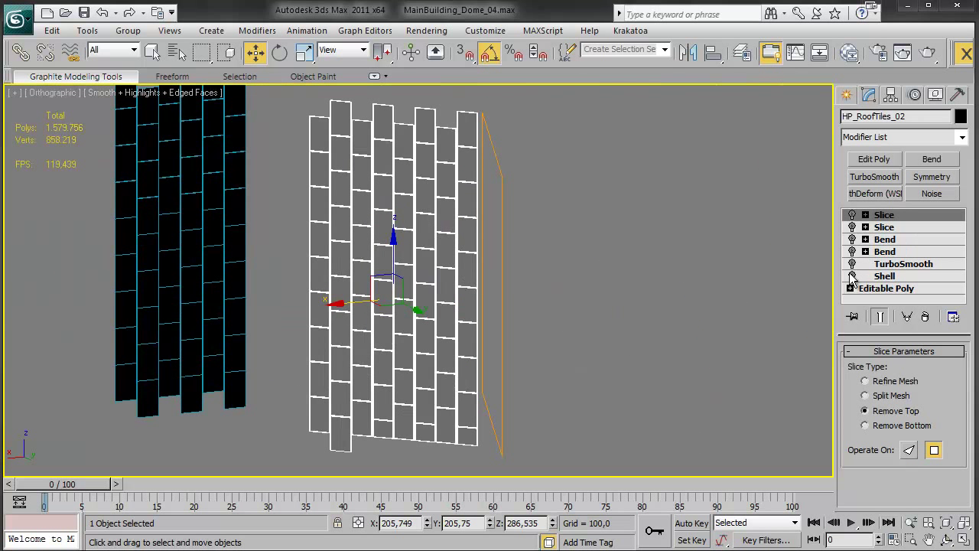
# Turn on the panel's Shell modifier and check the segmented thickness at the upper corner of the tiles.
pyautogui.click(888, 278)
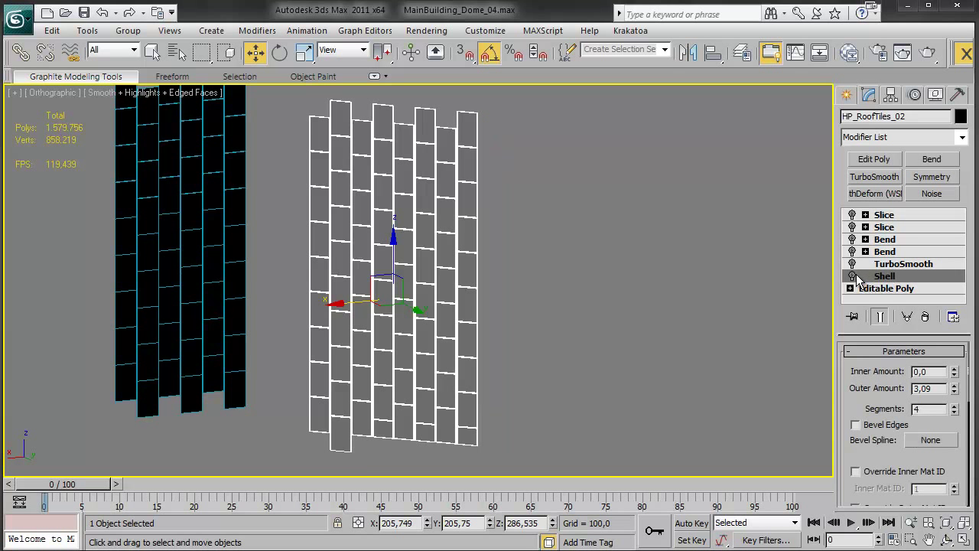
pyautogui.click(852, 276)
pyautogui.keyDown('alt'); pyautogui.moveTo(573, 313); pyautogui.dragTo(444, 295, button='middle'); pyautogui.keyUp('alt')
pyautogui.scroll(5, 426, 385)
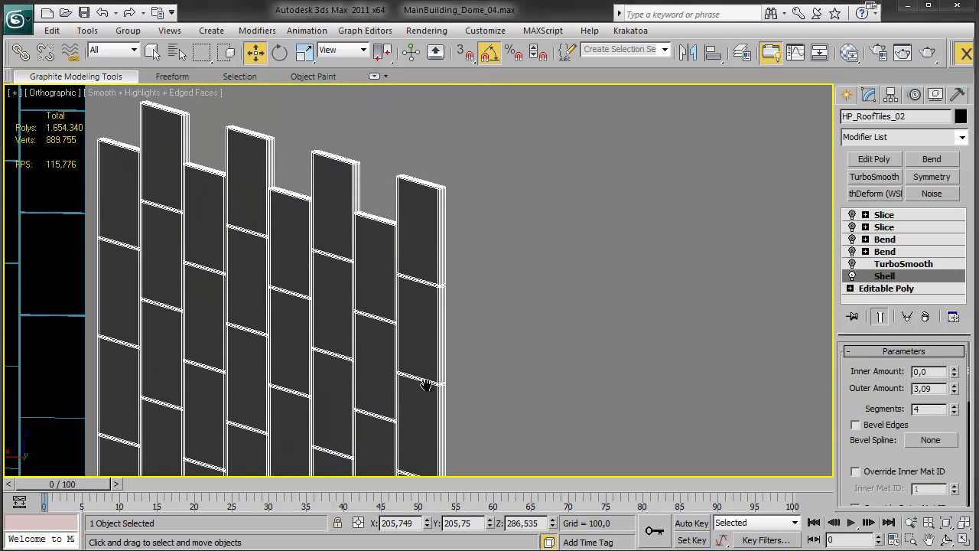
pyautogui.scroll(8, 453, 239)
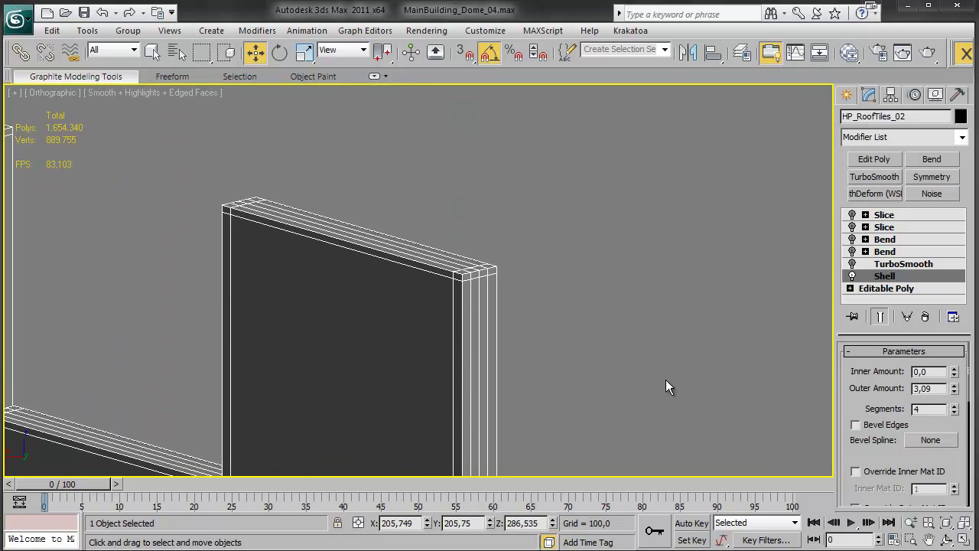
pyautogui.scroll(3, 488, 288)
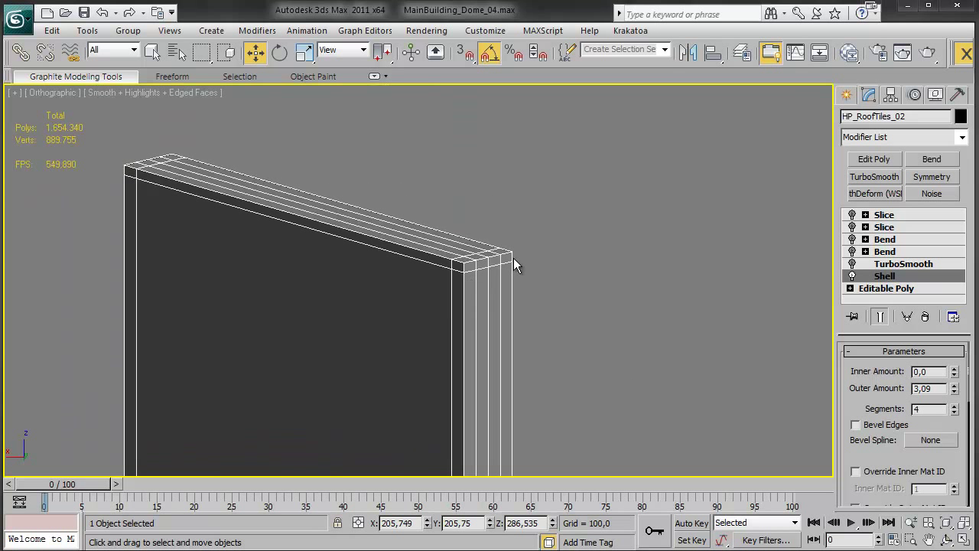
pyautogui.scroll(-7, 422, 357)
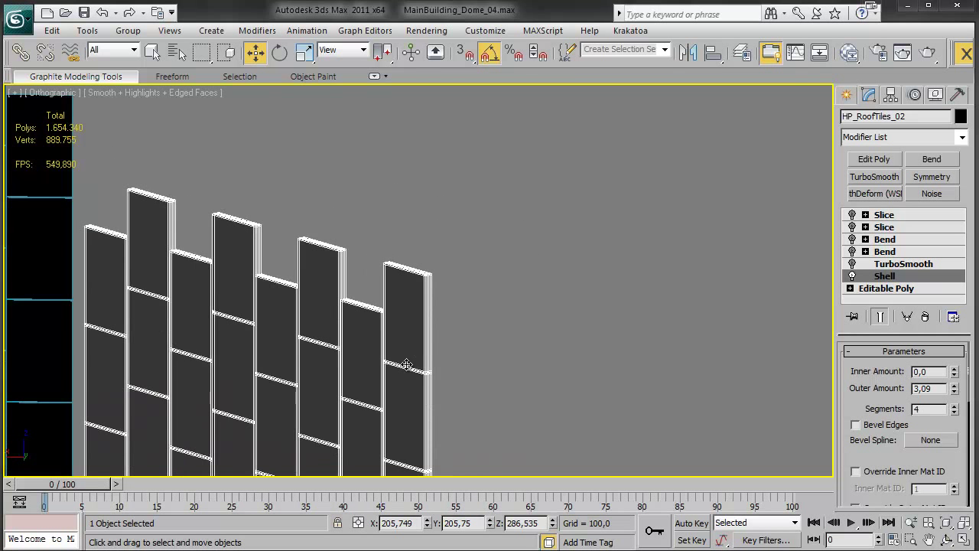
# Turn on the panel's TurboSmooth modifier and set its viewport iterations to 2.
pyautogui.moveTo(393, 372); pyautogui.dragTo(418, 388, button='middle')
pyautogui.scroll(1, 419, 320)
pyautogui.scroll(3, 475, 289)
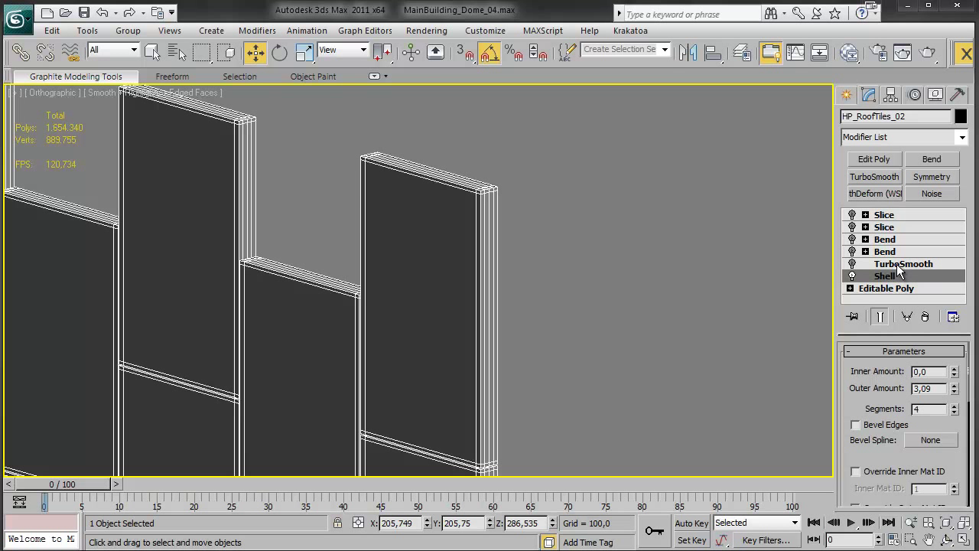
pyautogui.scroll(-1, 471, 206)
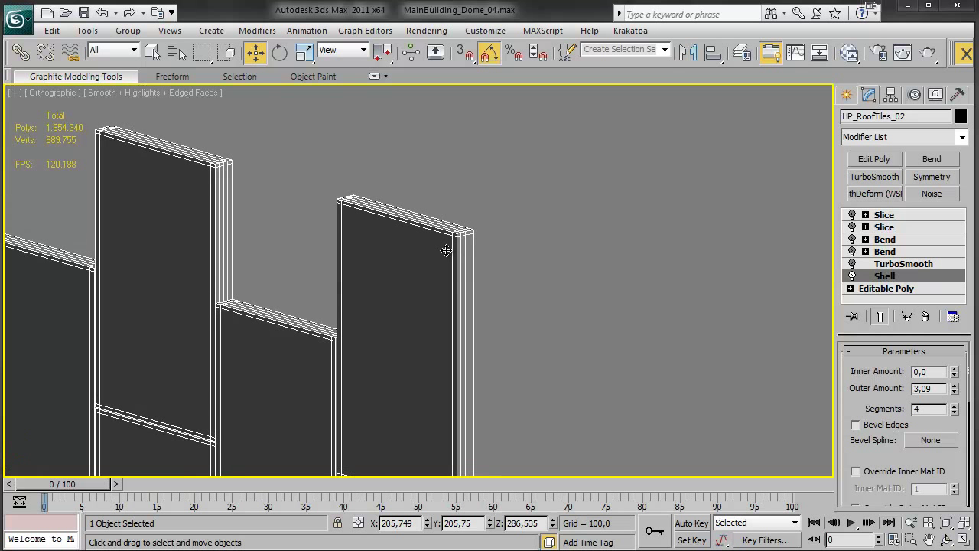
pyautogui.scroll(2, 464, 215)
pyautogui.scroll(2, 474, 222)
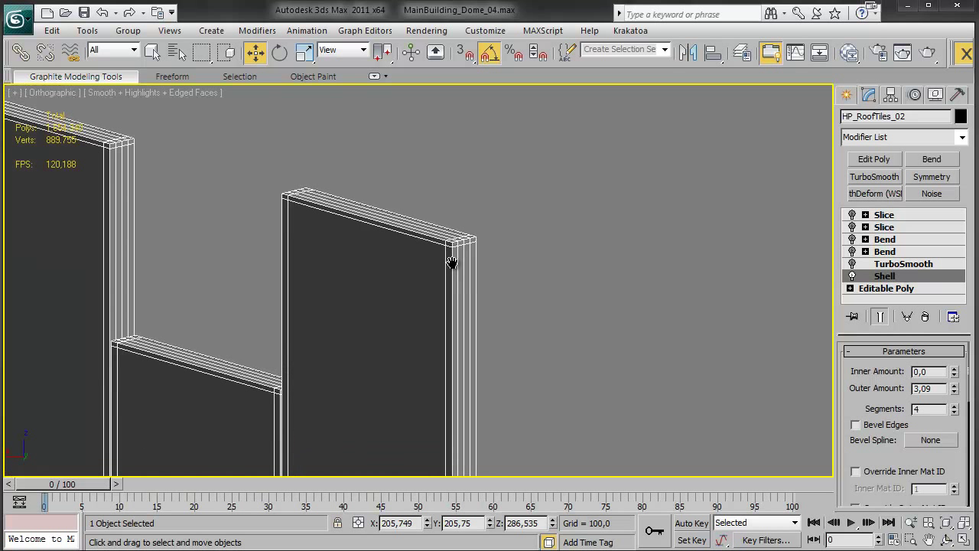
pyautogui.click(896, 264)
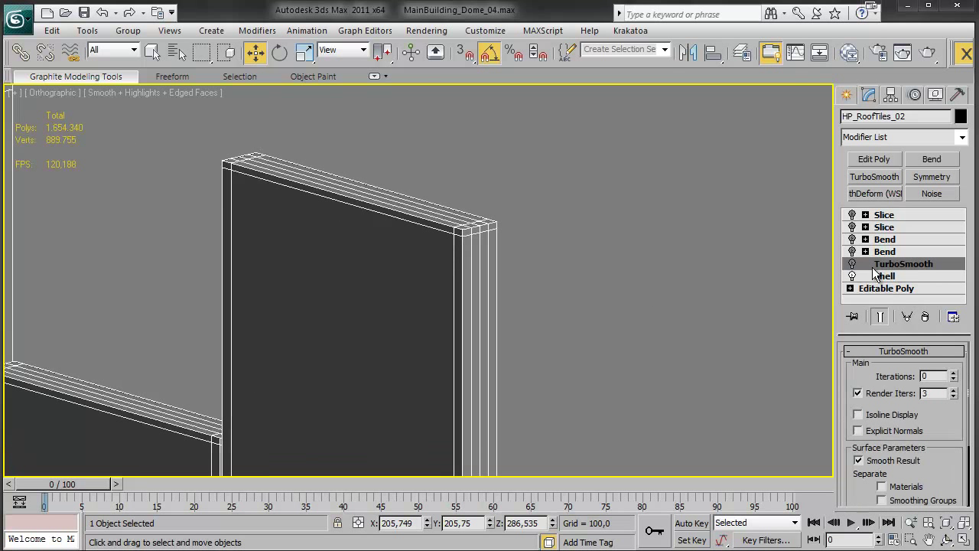
pyautogui.scroll(-5, 670, 310)
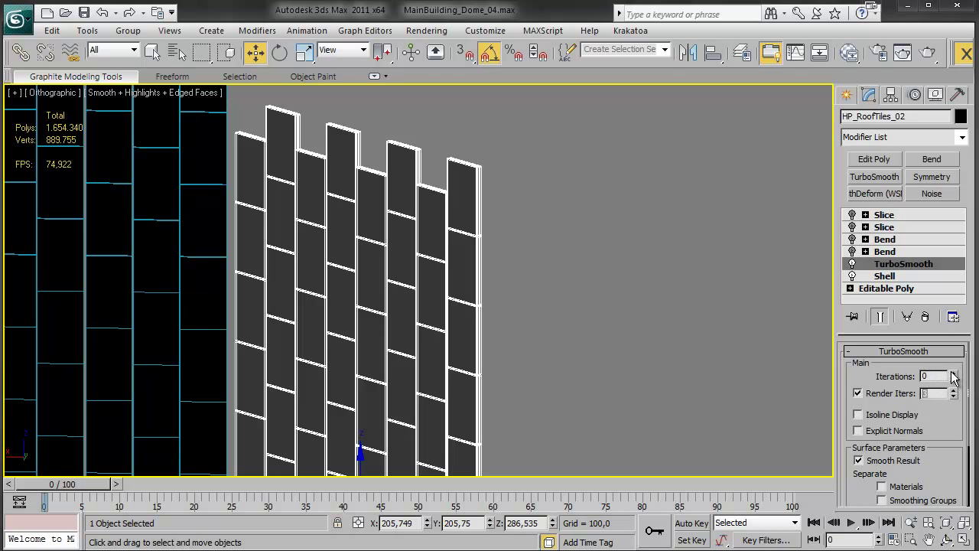
pyautogui.moveTo(643, 344); pyautogui.dragTo(670, 324, button='middle')
pyautogui.click(953, 373)
pyautogui.click(954, 373)
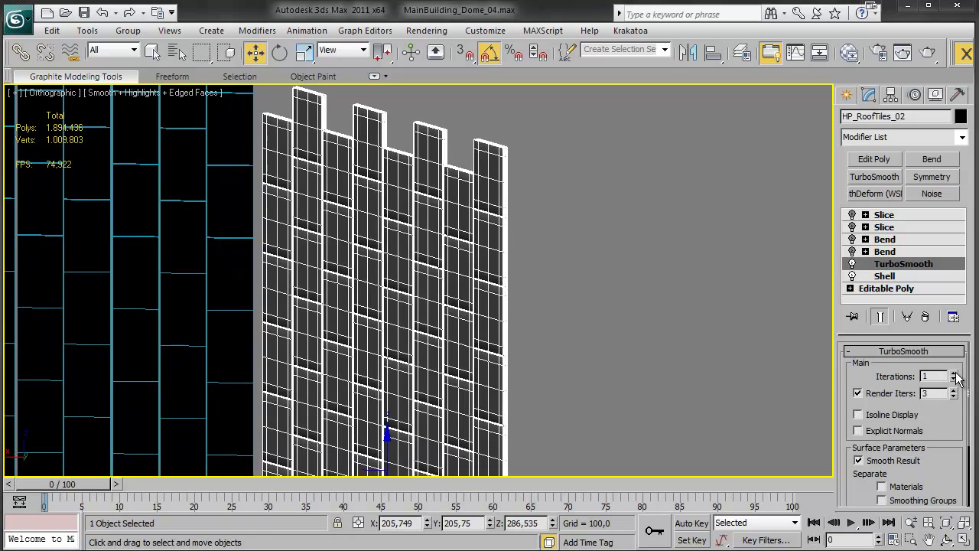
# Hide the edged faces and examine the smoothed tile surface and the gaps across the front of the panel.
pyautogui.moveTo(605, 316); pyautogui.dragTo(601, 350, button='middle')
pyautogui.press('F4')
pyautogui.scroll(4, 518, 329)
pyautogui.keyDown('alt'); pyautogui.moveTo(523, 299); pyautogui.dragTo(534, 322, button='middle'); pyautogui.keyUp('alt')
pyautogui.moveTo(430, 349); pyautogui.dragTo(490, 265, button='middle')
pyautogui.scroll(-3, 483, 238)
pyautogui.scroll(2, 459, 322)
pyautogui.scroll(5, 436, 358)
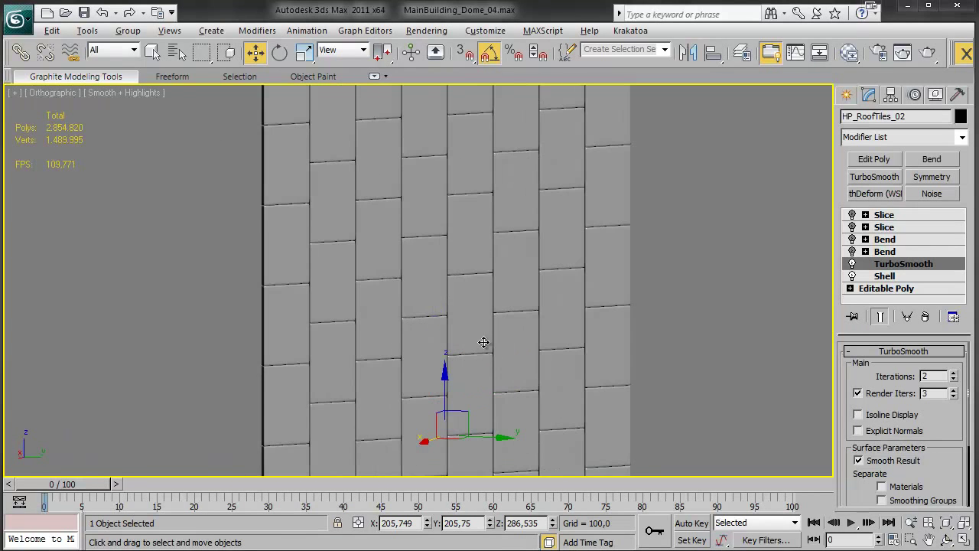
pyautogui.scroll(8, 436, 246)
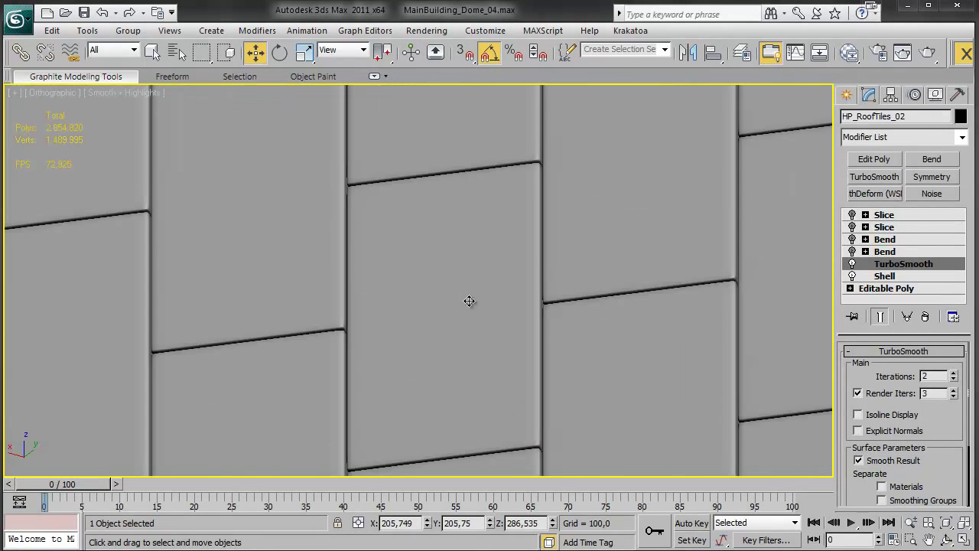
# Compare the smoothed tile borders up close with edged faces shown and hidden.
pyautogui.press('F4')
pyautogui.moveTo(461, 249); pyautogui.dragTo(513, 217, button='middle')
pyautogui.scroll(2, 551, 291)
pyautogui.press('F4')
pyautogui.moveTo(625, 402); pyautogui.dragTo(513, 339, button='middle')
pyautogui.scroll(4, 539, 335)
pyautogui.moveTo(633, 351); pyautogui.dragTo(605, 352, button='middle')
pyautogui.scroll(-10, 604, 352)
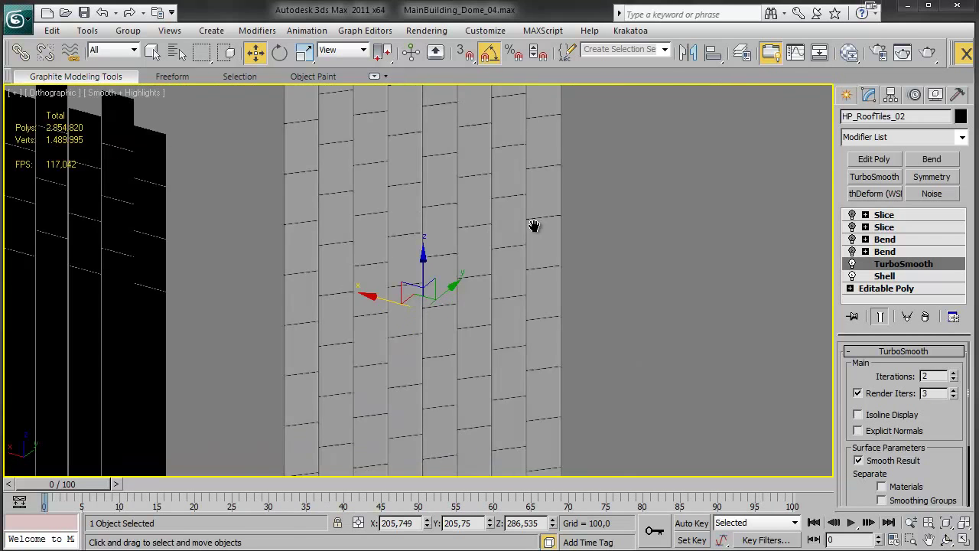
# Leave isolation mode and view the flat tile panels around the dome from above.
pyautogui.scroll(3, 579, 307)
pyautogui.scroll(-2, 597, 274)
pyautogui.moveTo(579, 305); pyautogui.dragTo(583, 243, button='middle')
pyautogui.moveTo(278, 307); pyautogui.dragTo(331, 322, button='middle')
pyautogui.scroll(-4, 330, 322)
pyautogui.keyDown('alt'); pyautogui.moveTo(585, 304); pyautogui.dragTo(565, 311, button='middle'); pyautogui.keyUp('alt')
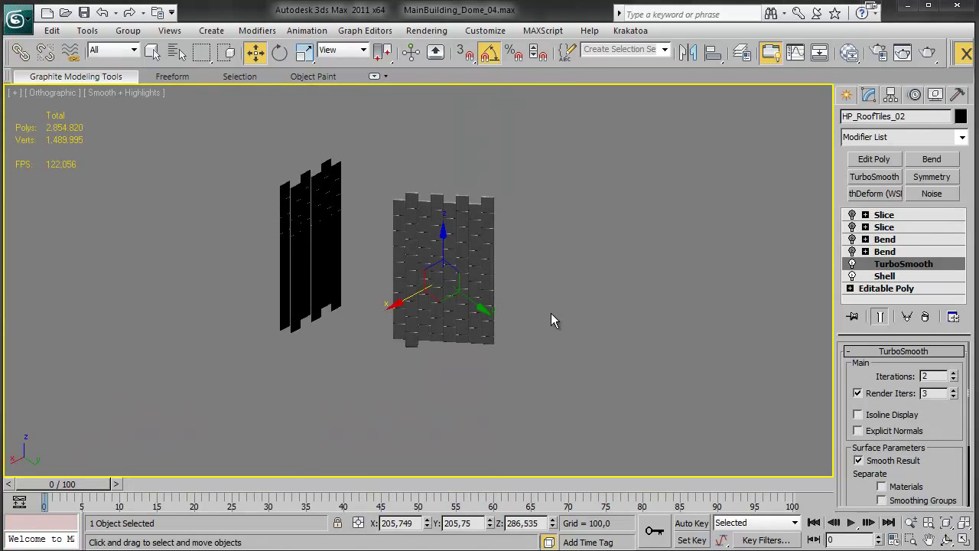
pyautogui.scroll(2, 610, 285)
pyautogui.moveTo(383, 296); pyautogui.dragTo(378, 336, button='middle')
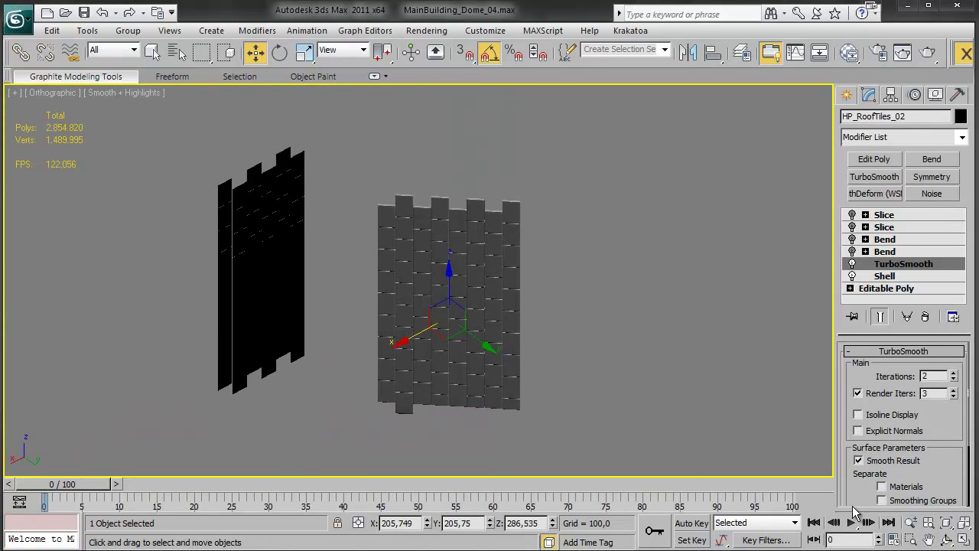
pyautogui.hotkey('alt', 'q')
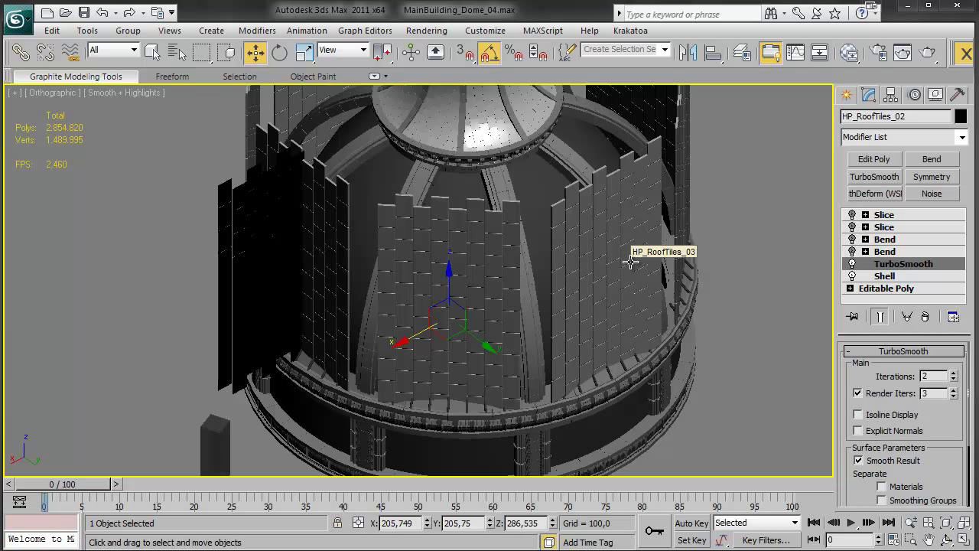
pyautogui.keyDown('alt'); pyautogui.moveTo(563, 283); pyautogui.dragTo(564, 360, button='middle'); pyautogui.keyUp('alt')
pyautogui.moveTo(702, 225); pyautogui.dragTo(693, 284, button='middle')
pyautogui.keyDown('alt'); pyautogui.moveTo(521, 352); pyautogui.dragTo(483, 357, button='middle'); pyautogui.keyUp('alt')
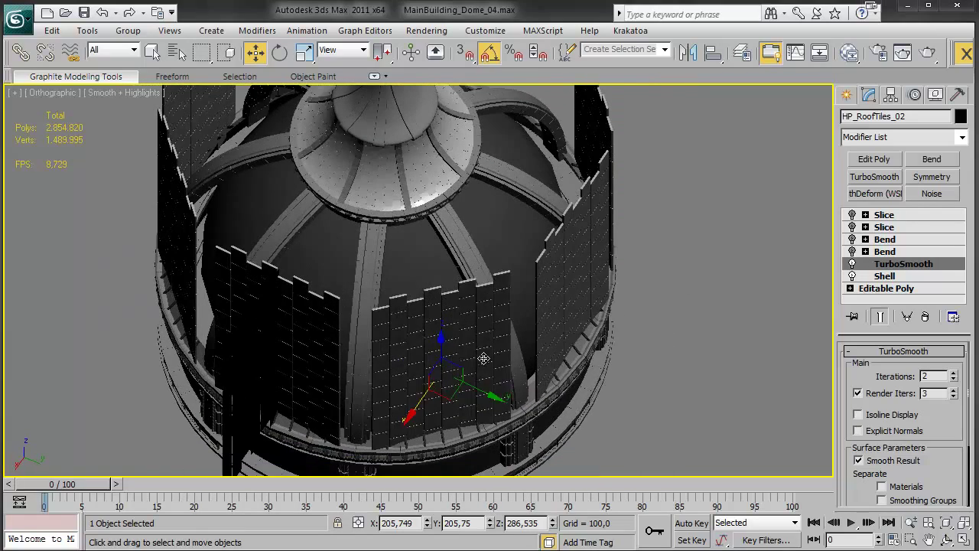
# Turn on both Bend and both Slice modifiers of the roof tile panel, and reset its TurboSmooth viewport iterations.
pyautogui.click(853, 252)
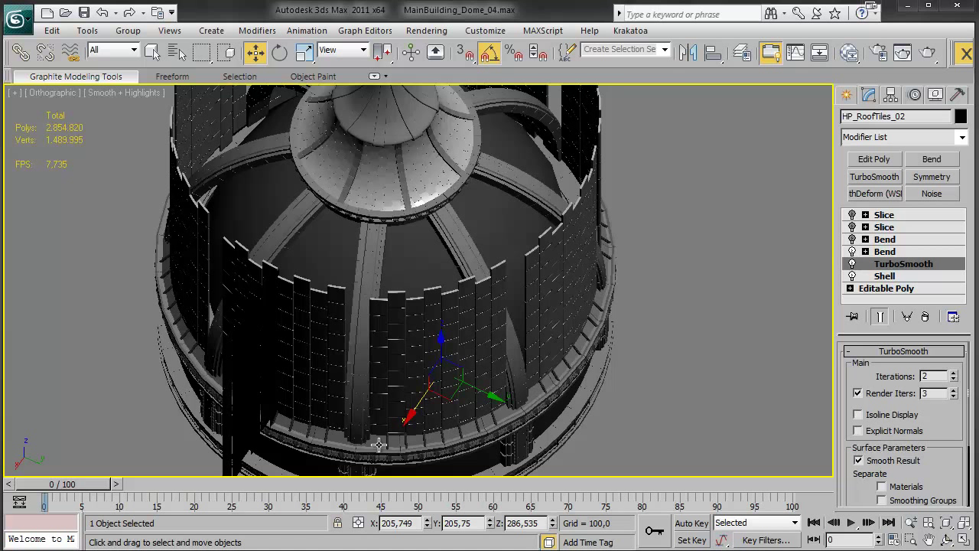
pyautogui.keyDown('alt'); pyautogui.moveTo(364, 411); pyautogui.dragTo(353, 357, button='middle'); pyautogui.keyUp('alt')
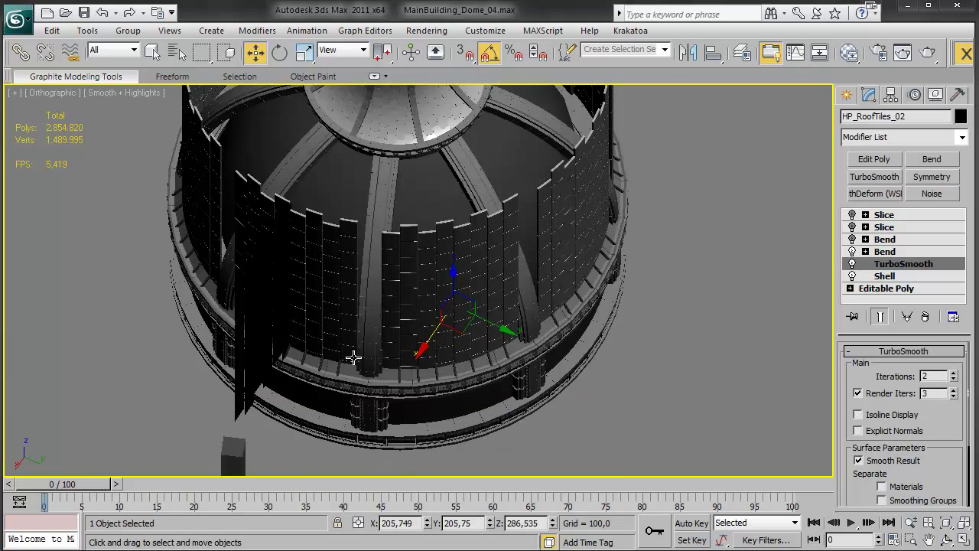
pyautogui.click(852, 240)
pyautogui.keyDown('alt'); pyautogui.moveTo(632, 278); pyautogui.dragTo(548, 280, button='middle'); pyautogui.keyUp('alt')
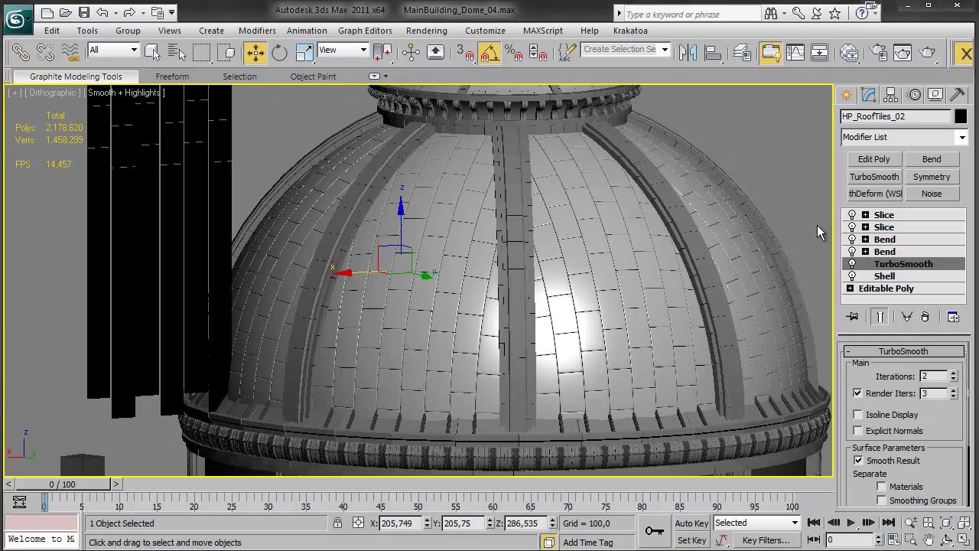
pyautogui.rightClick(956, 378)
# Select the demonstration tile strips standing beside the dome and delete them.
pyautogui.moveTo(551, 324)
pyautogui.mouseDown(button='middle')
pyautogui.moveTo(551, 273)
pyautogui.moveTo(551, 309)
pyautogui.mouseUp(button='middle')
pyautogui.scroll(-4, 421, 290)
pyautogui.keyDown('alt'); pyautogui.moveTo(421, 290); pyautogui.dragTo(581, 128, button='middle'); pyautogui.keyUp('alt')
pyautogui.moveTo(581, 129); pyautogui.dragTo(745, 211)
pyautogui.press('Delete')
# Select the curved dome beam, HP_Beam_02, with edged faces shown, and isolate it.
pyautogui.keyDown('alt'); pyautogui.moveTo(458, 345); pyautogui.dragTo(612, 345, button='middle'); pyautogui.keyUp('alt')
pyautogui.scroll(5, 597, 345)
pyautogui.moveTo(571, 266); pyautogui.dragTo(528, 342, button='middle')
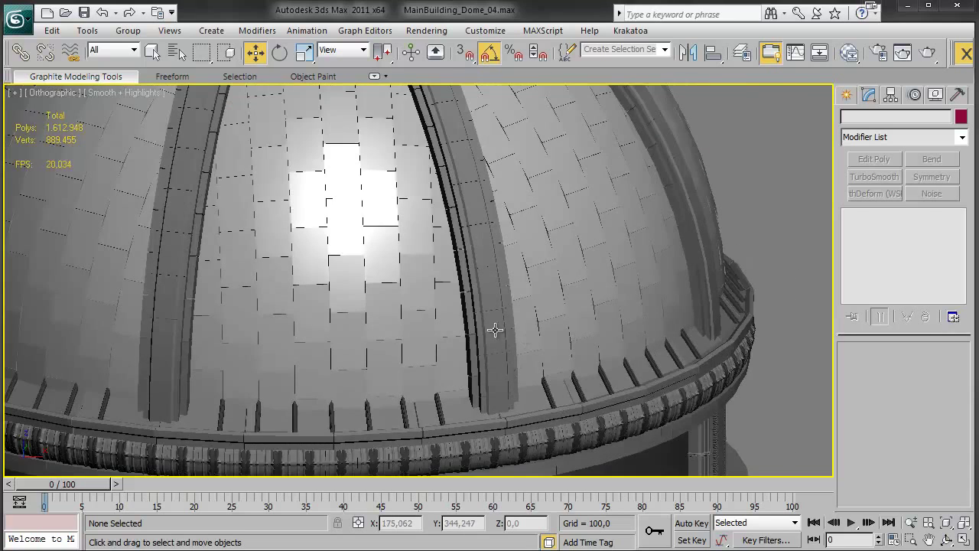
pyautogui.press('F4')
pyautogui.click(460, 275)
pyautogui.hotkey('alt', 'q')
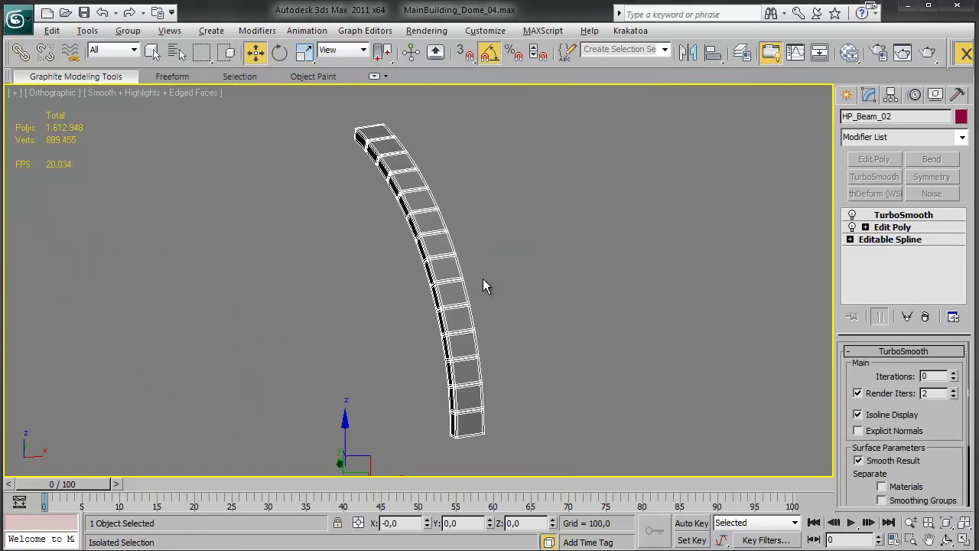
# Examine the isolated beam's curved shape and segment gaps from several sides, with and without edged faces.
pyautogui.keyDown('alt'); pyautogui.moveTo(484, 277); pyautogui.dragTo(433, 305, button='middle'); pyautogui.keyUp('alt')
pyautogui.press('F4')
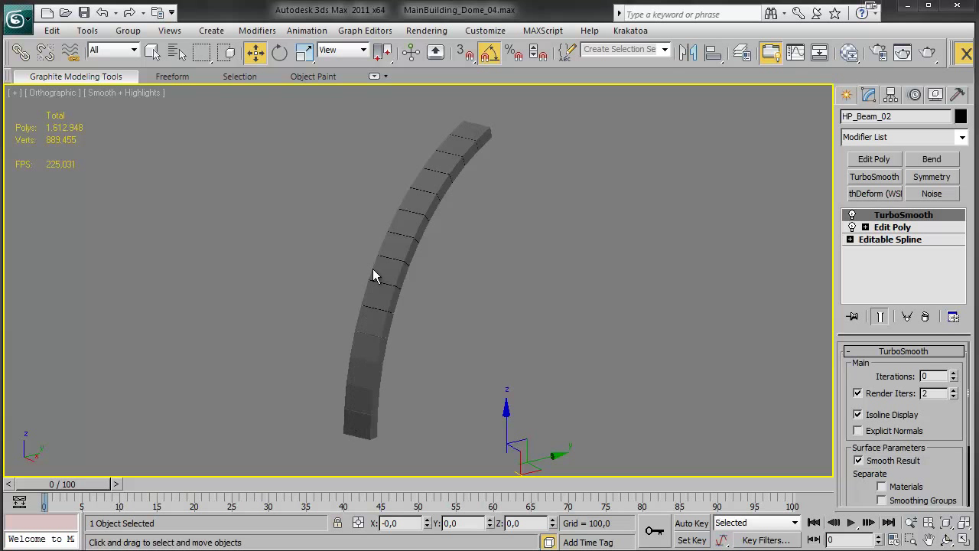
pyautogui.keyDown('alt'); pyautogui.moveTo(480, 376); pyautogui.dragTo(492, 346, button='middle'); pyautogui.keyUp('alt')
pyautogui.scroll(2, 491, 343)
pyautogui.moveTo(420, 223); pyautogui.dragTo(516, 334, button='middle')
pyautogui.press('F4')
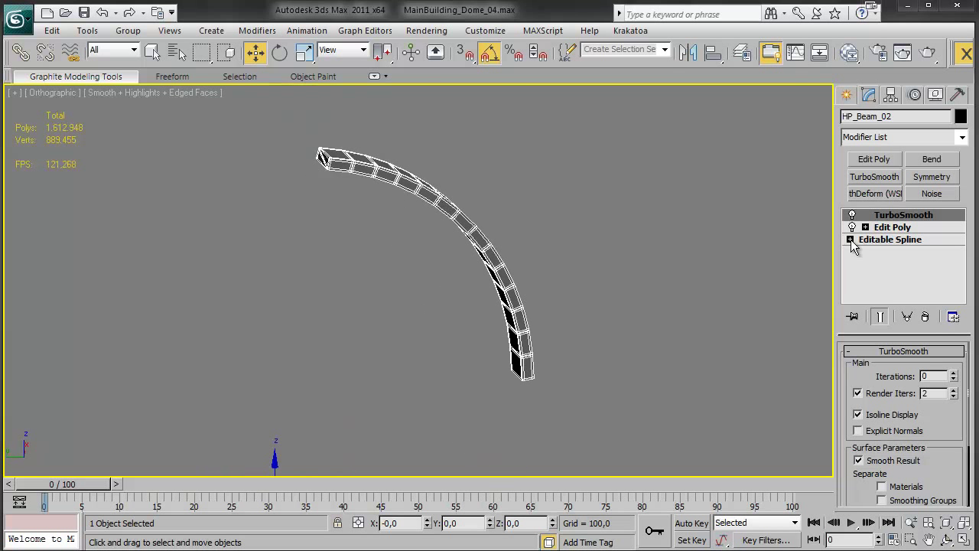
pyautogui.scroll(2, 438, 375)
pyautogui.moveTo(711, 231); pyautogui.dragTo(701, 252, button='middle')
# Turn off the beam's TurboSmooth and Edit Poly modifiers and open its Editable Spline base level.
pyautogui.click(854, 215)
pyautogui.moveTo(536, 280); pyautogui.dragTo(629, 309, button='middle')
pyautogui.scroll(2, 594, 363)
pyautogui.click(853, 228)
pyautogui.scroll(-1, 656, 357)
pyautogui.scroll(-4, 631, 316)
pyautogui.click(891, 239)
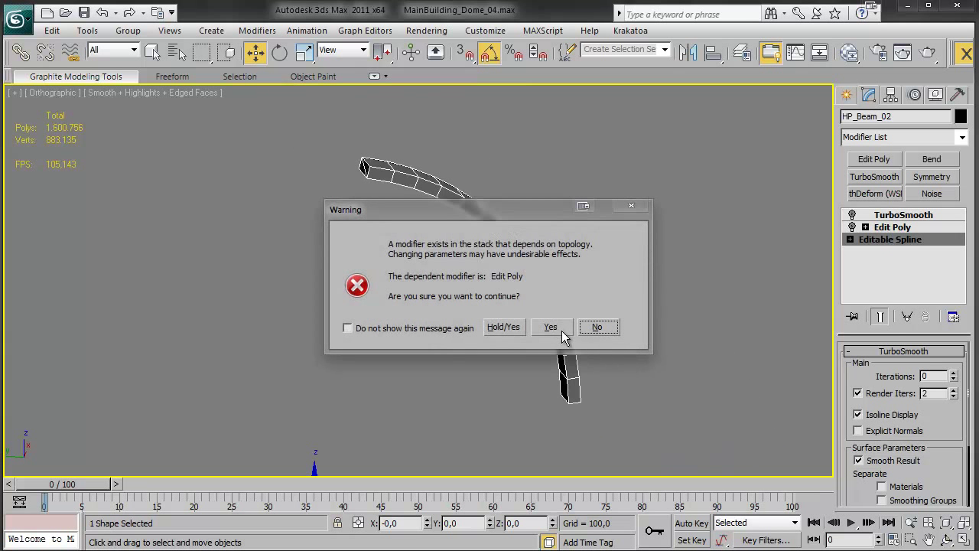